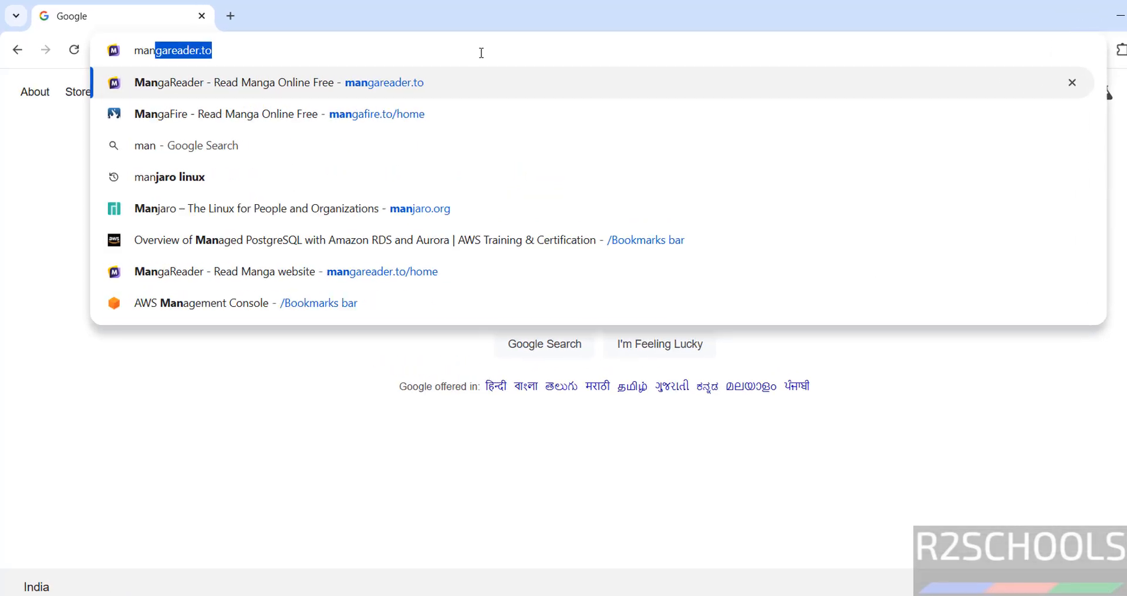
# Enter manjaro.org in Chrome's address bar to load the Manjaro Linux homepage.
pyautogui.write('jaro.org')
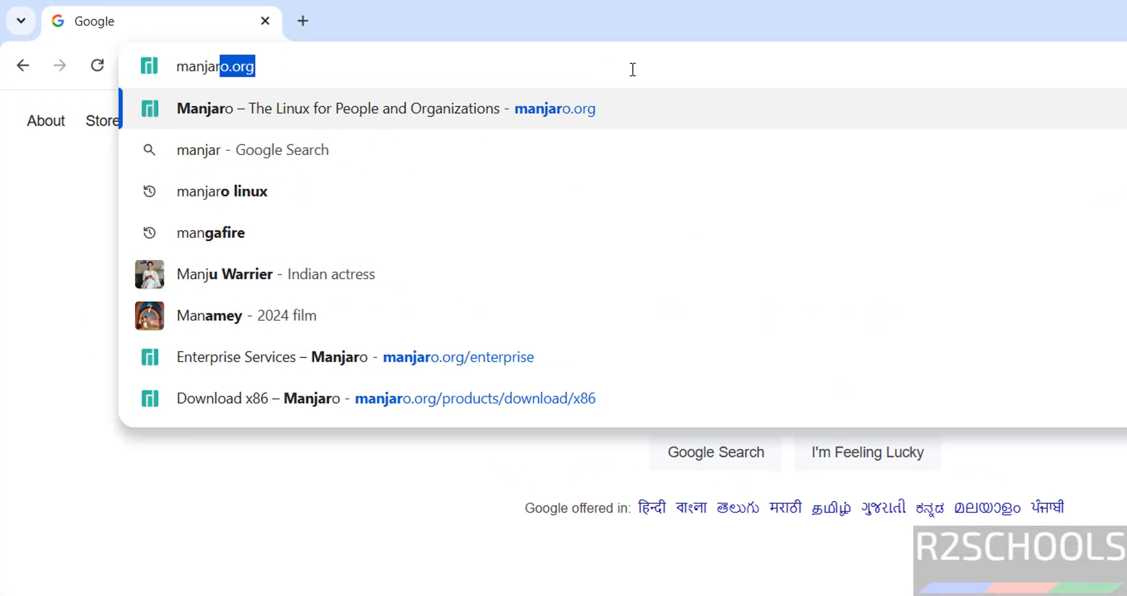
pyautogui.press('Return')
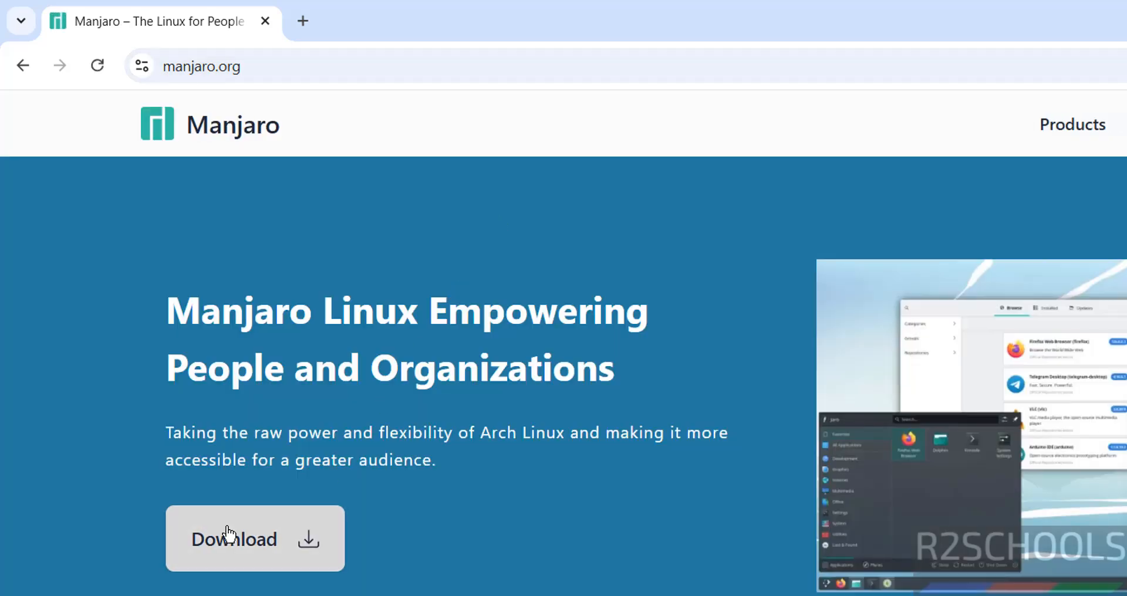
# Start the KDE Plasma ISO download from the Manjaro download page and show Chrome's download history.
pyautogui.click(223, 537)
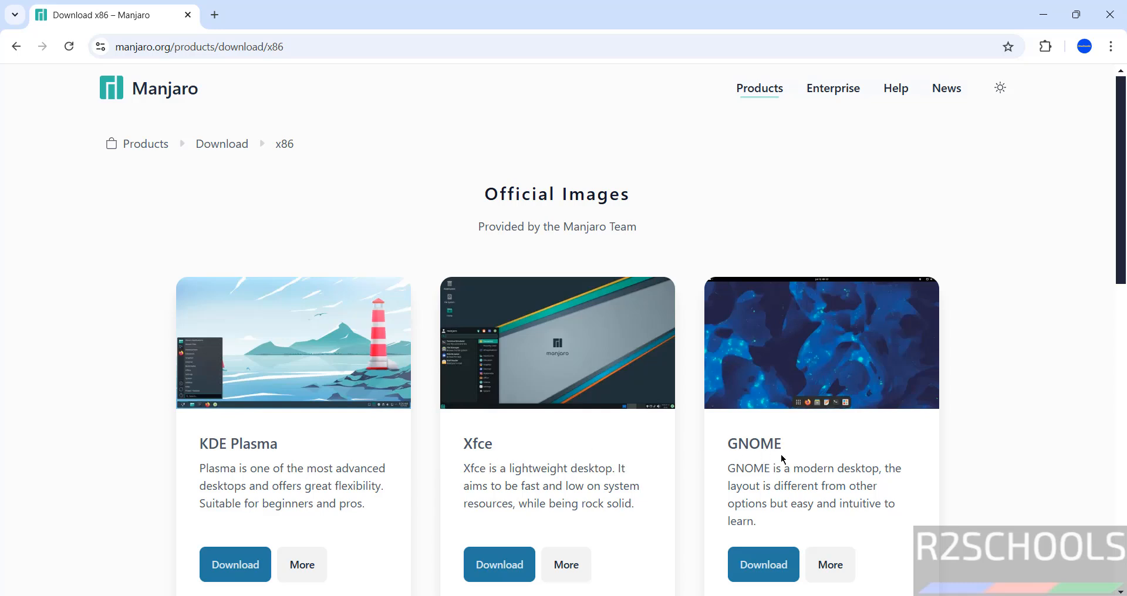
pyautogui.click(224, 559)
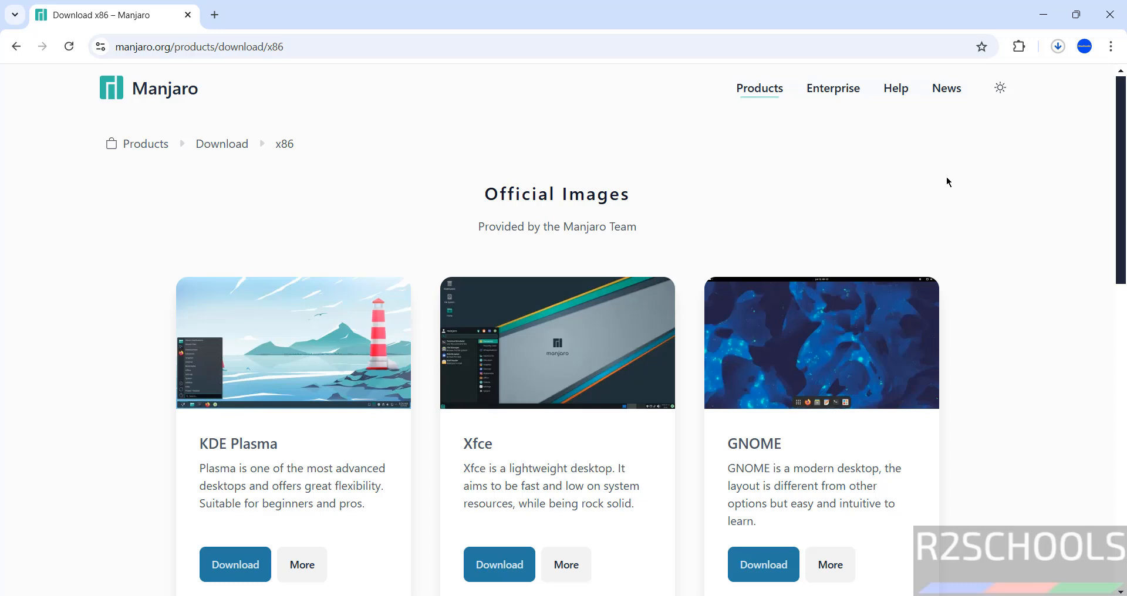
pyautogui.hotkey('ctrl', 'j')
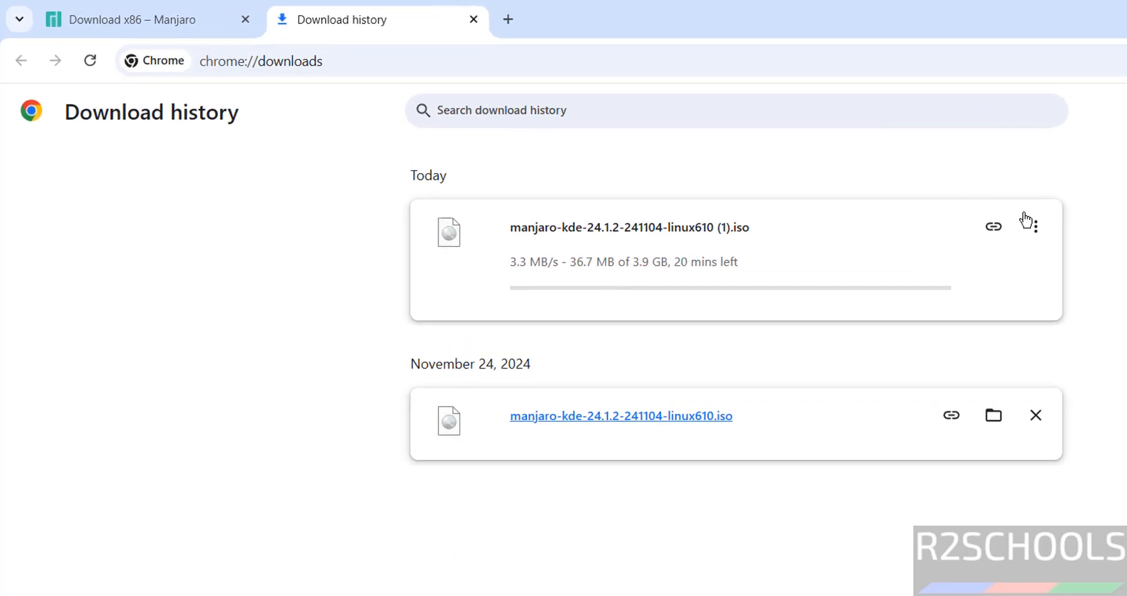
# Cancel the duplicate Manjaro ISO download and remove it from the download list.
pyautogui.click(1035, 227)
pyautogui.click(978, 270)
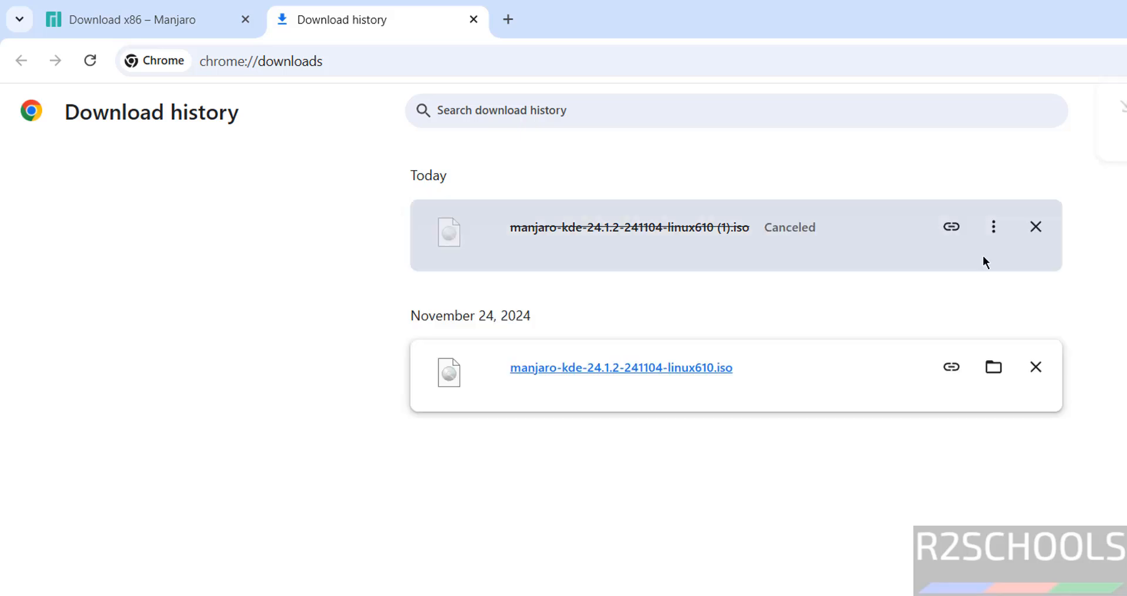
pyautogui.click(1035, 226)
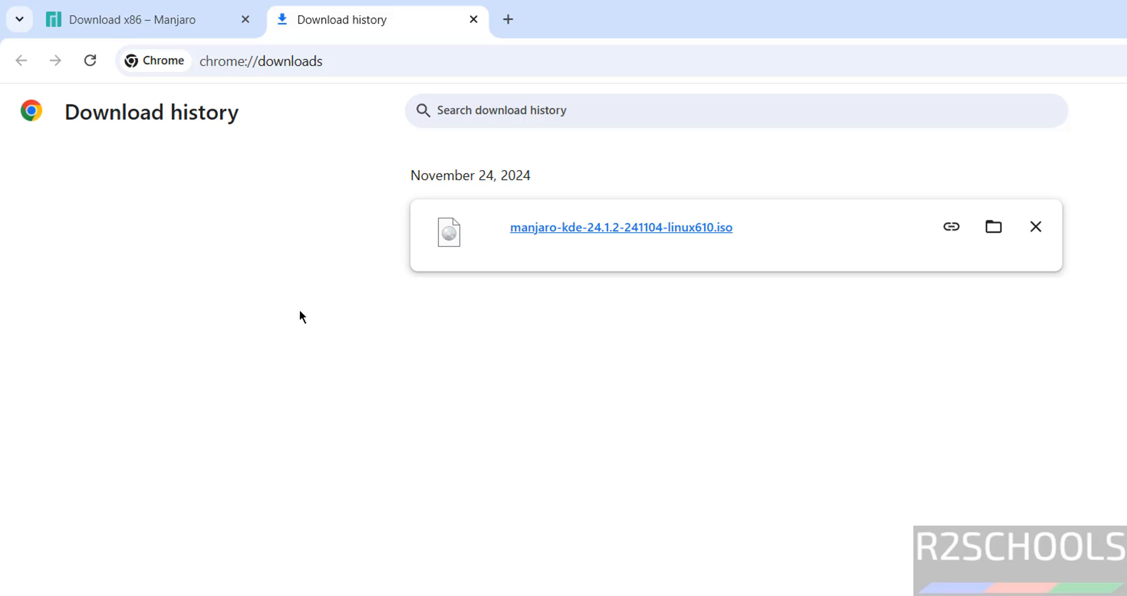
# Launch Oracle VirtualBox by searching 'virtua' from the Start menu.
pyautogui.press('super')
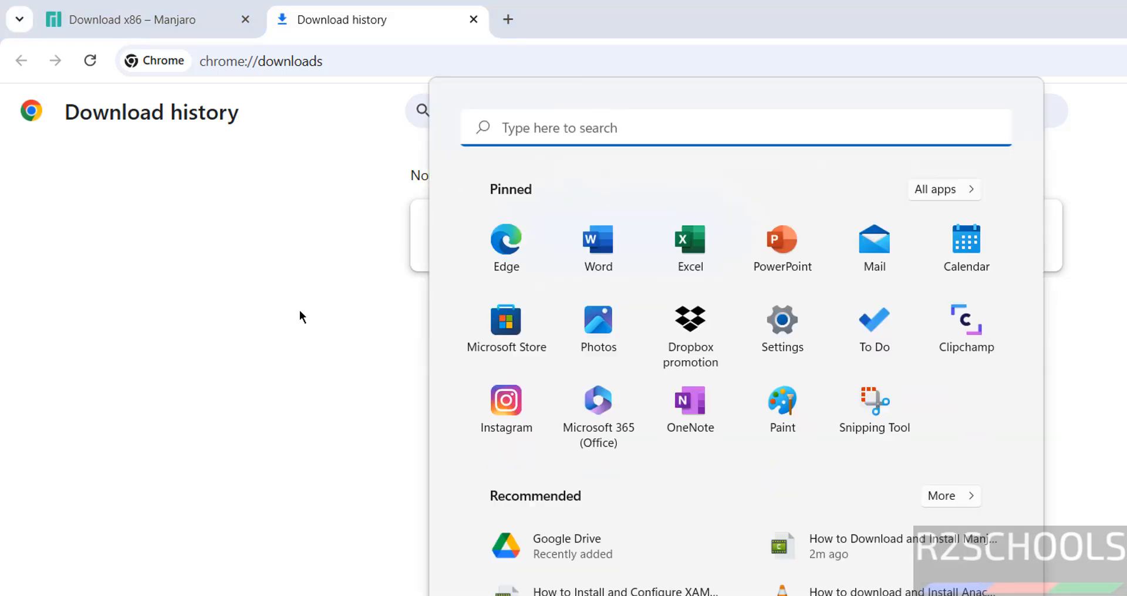
pyautogui.write('virtua')
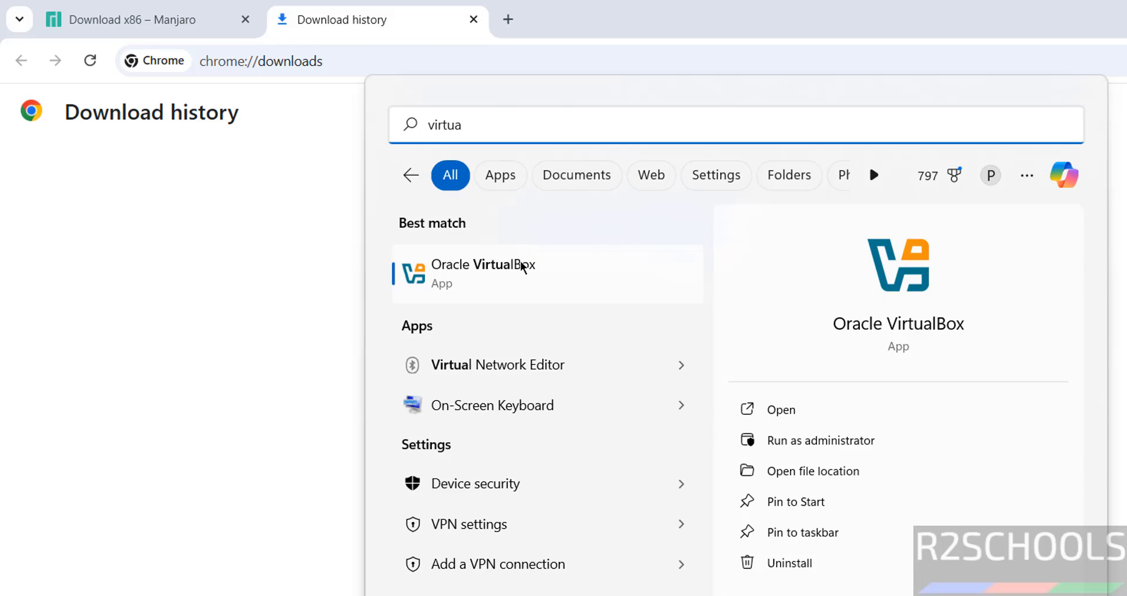
pyautogui.click(520, 261)
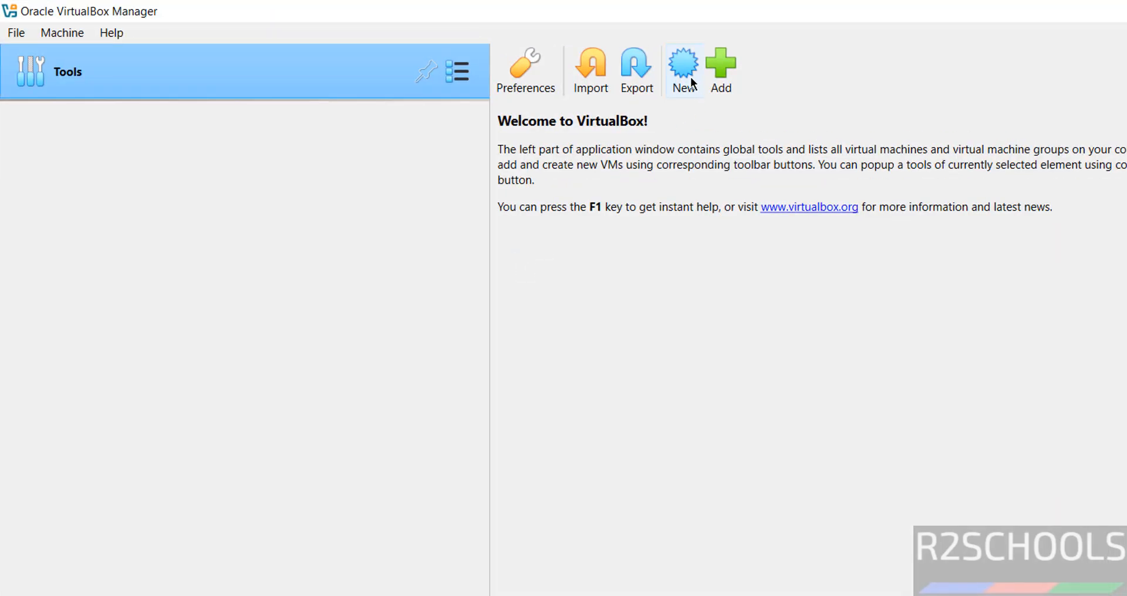
# Start a new VM named Manjaro24kdeO, copy the name, and choose Other... for its folder.
pyautogui.click(68, 28)
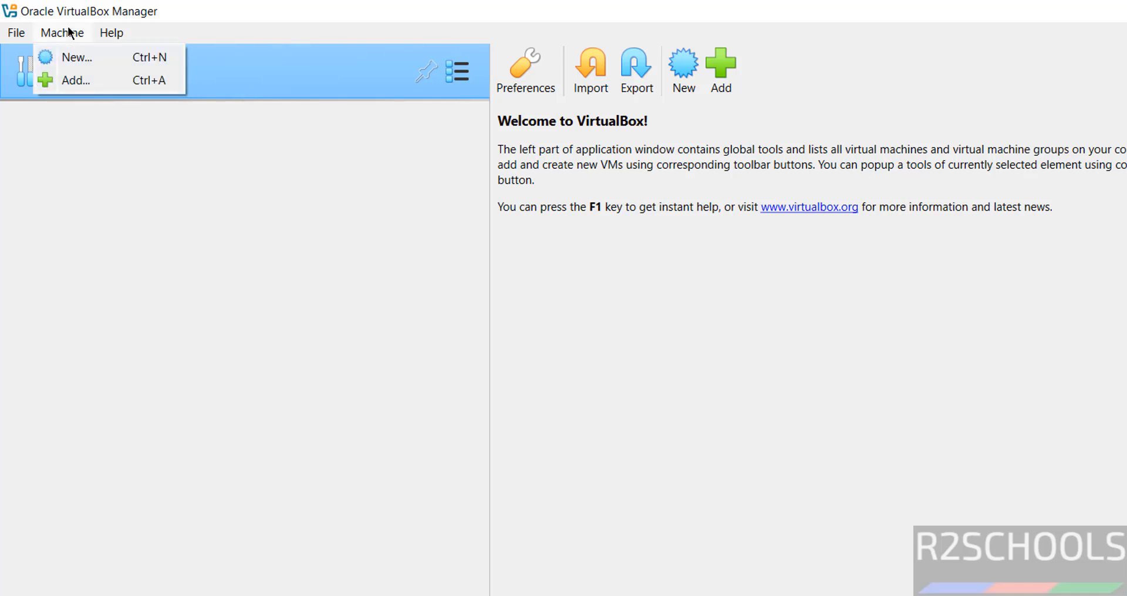
pyautogui.click(70, 57)
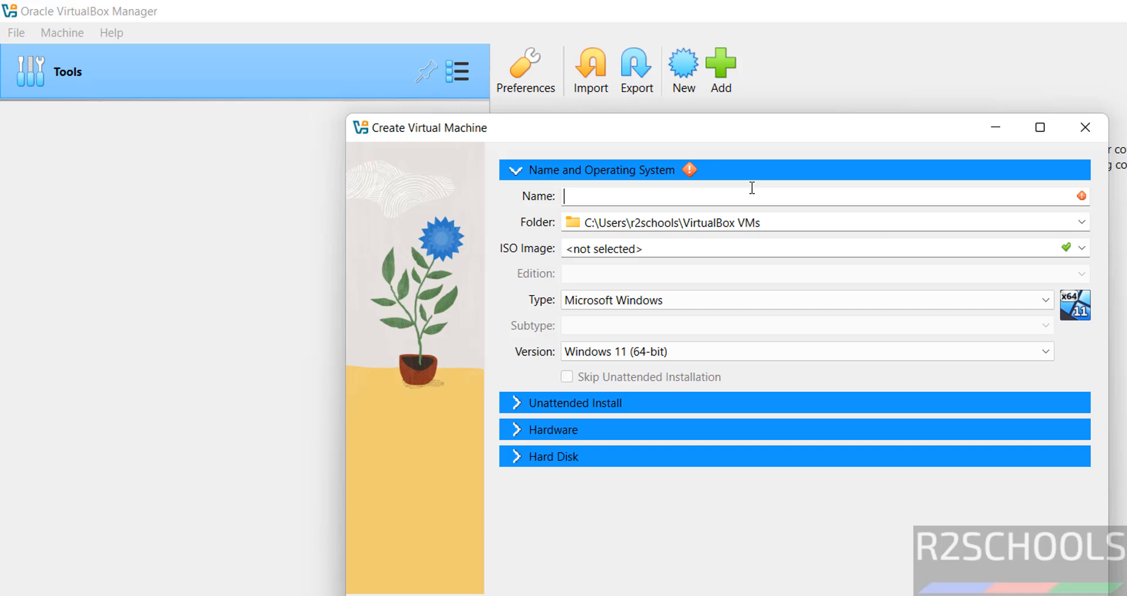
pyautogui.write('Manjar')
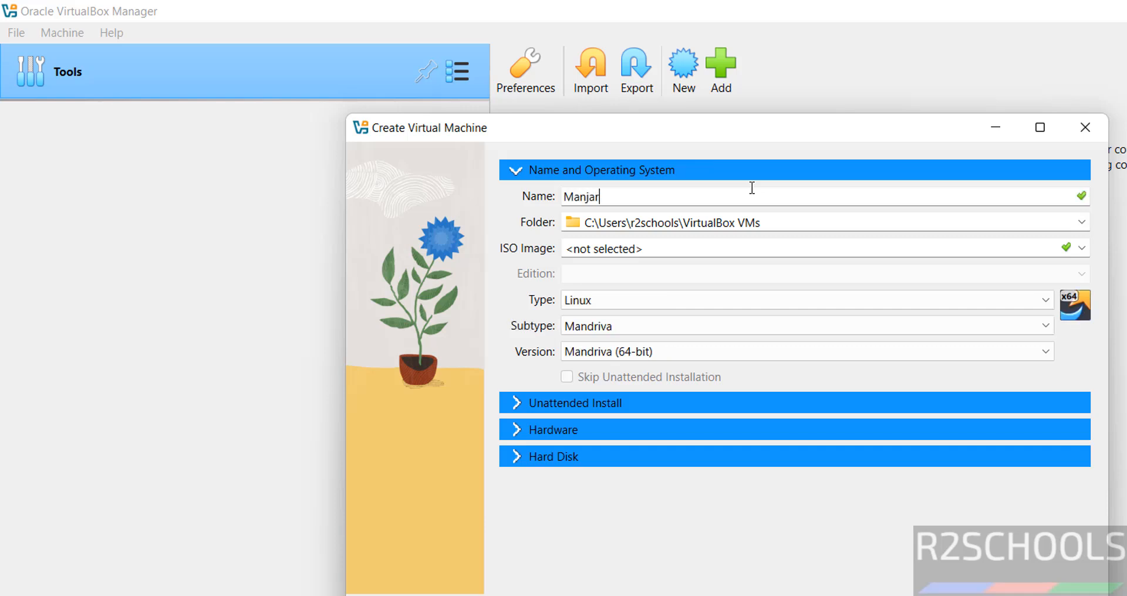
pyautogui.write('o24kdeO')
pyautogui.hotkey('ctrl', 'a')
pyautogui.hotkey('ctrl', 'c')
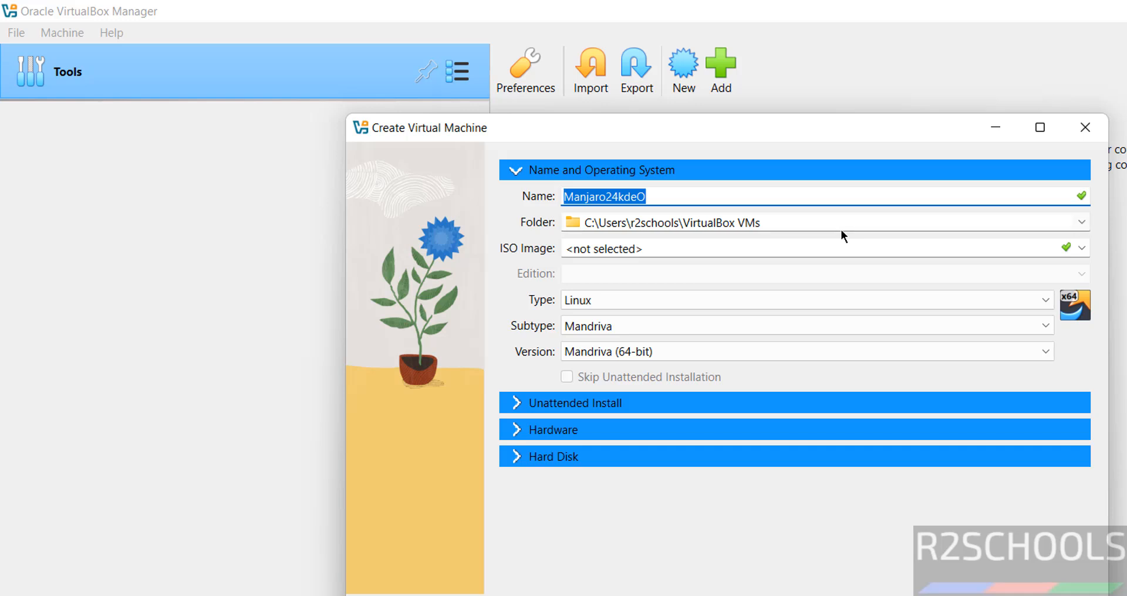
pyautogui.click(1079, 222)
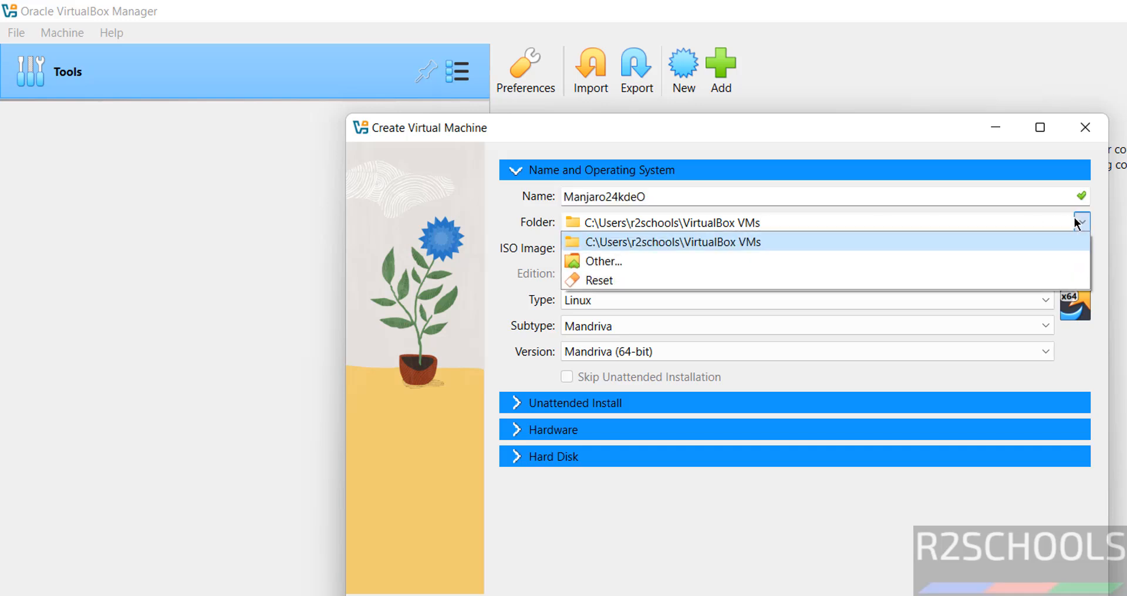
pyautogui.click(838, 258)
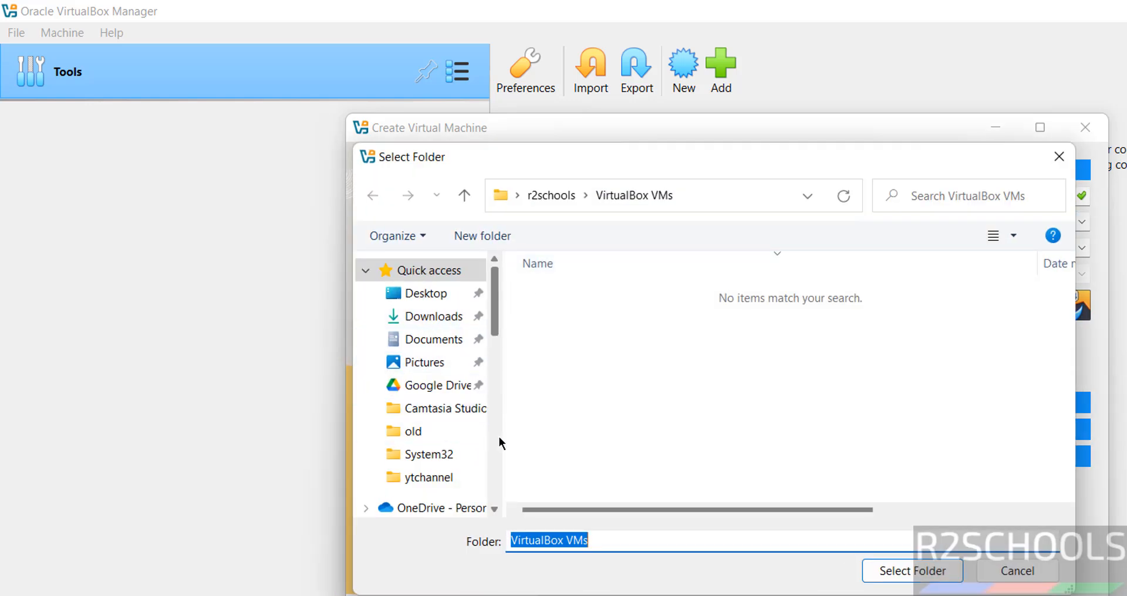
# Create a Manjaro24kdeO folder inside H:\VMS and select it as the VM's location.
pyautogui.scroll(-5, 501, 444)
pyautogui.scroll(-3, 500, 445)
pyautogui.scroll(-2, 500, 445)
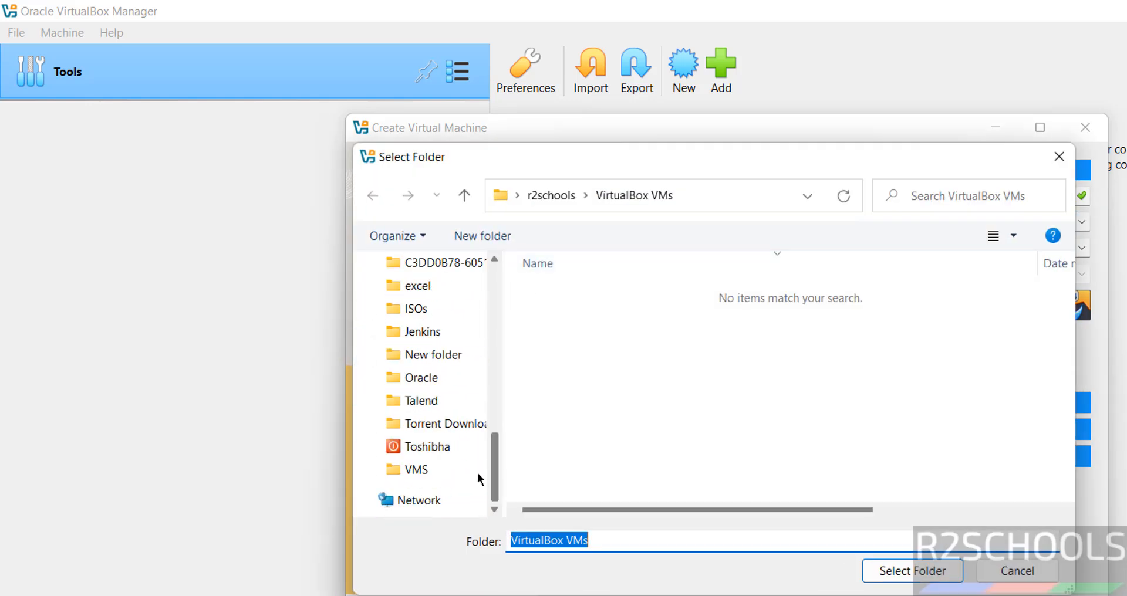
pyautogui.click(431, 471)
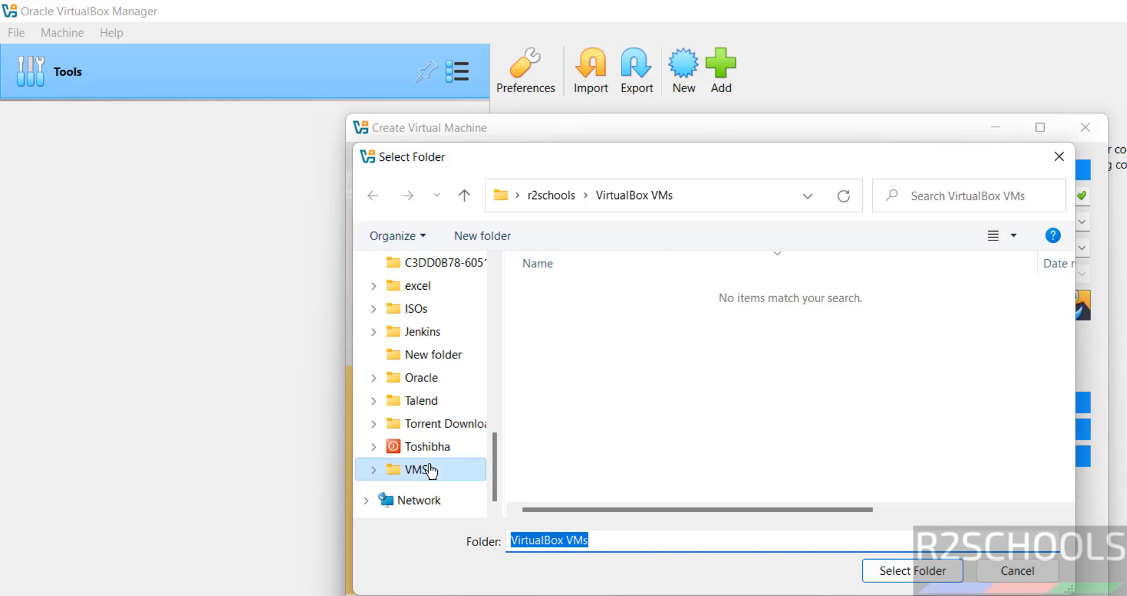
pyautogui.click(532, 202)
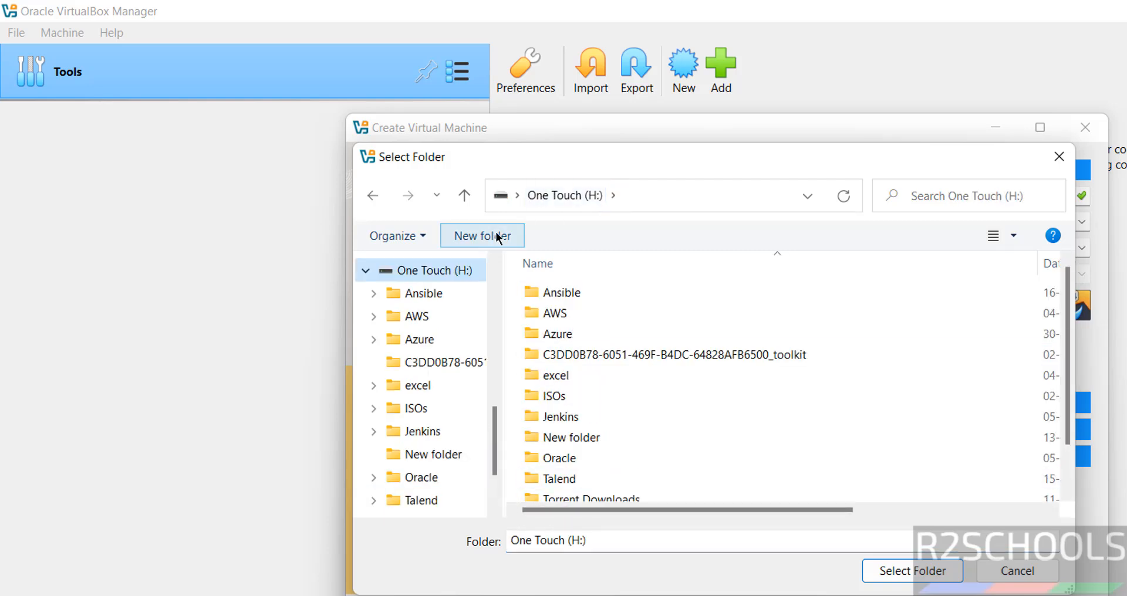
pyautogui.click(480, 241)
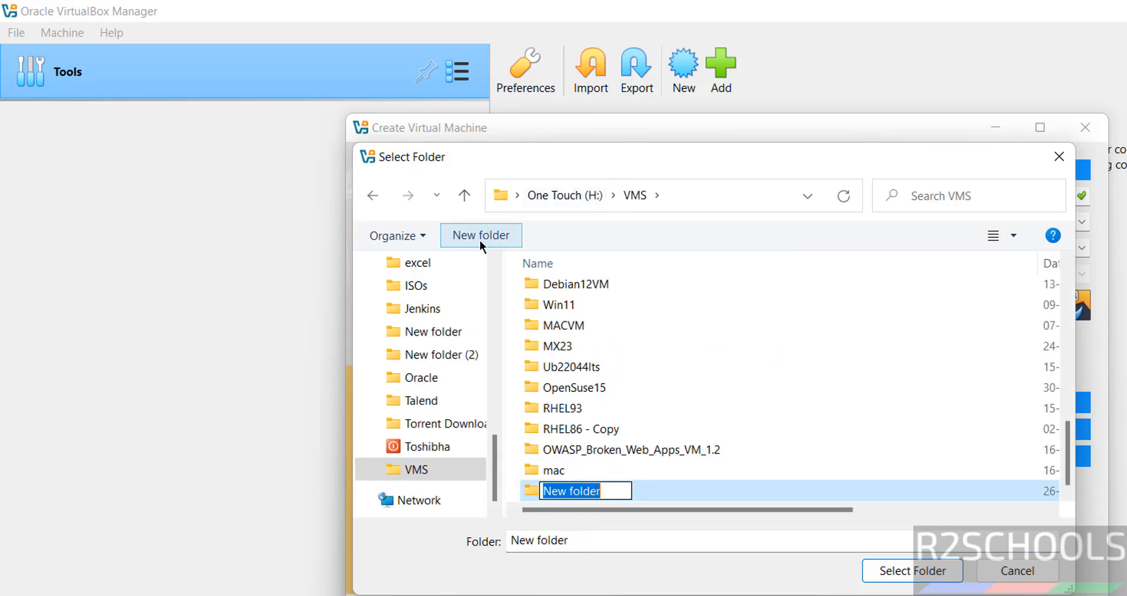
pyautogui.hotkey('ctrl', 'v')
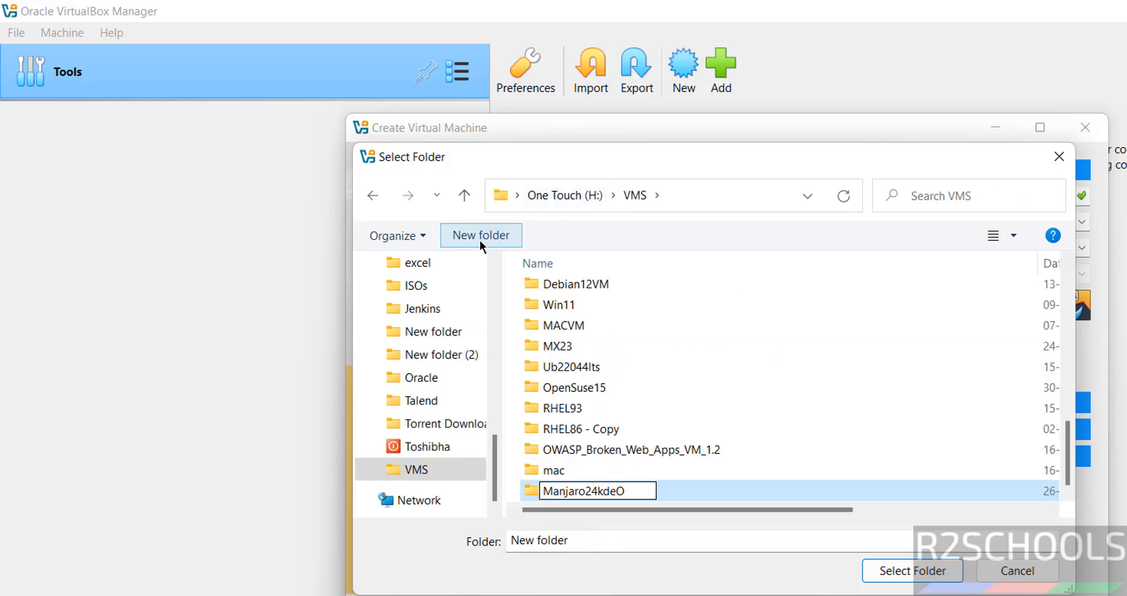
pyautogui.press('Return')
pyautogui.press('Return')
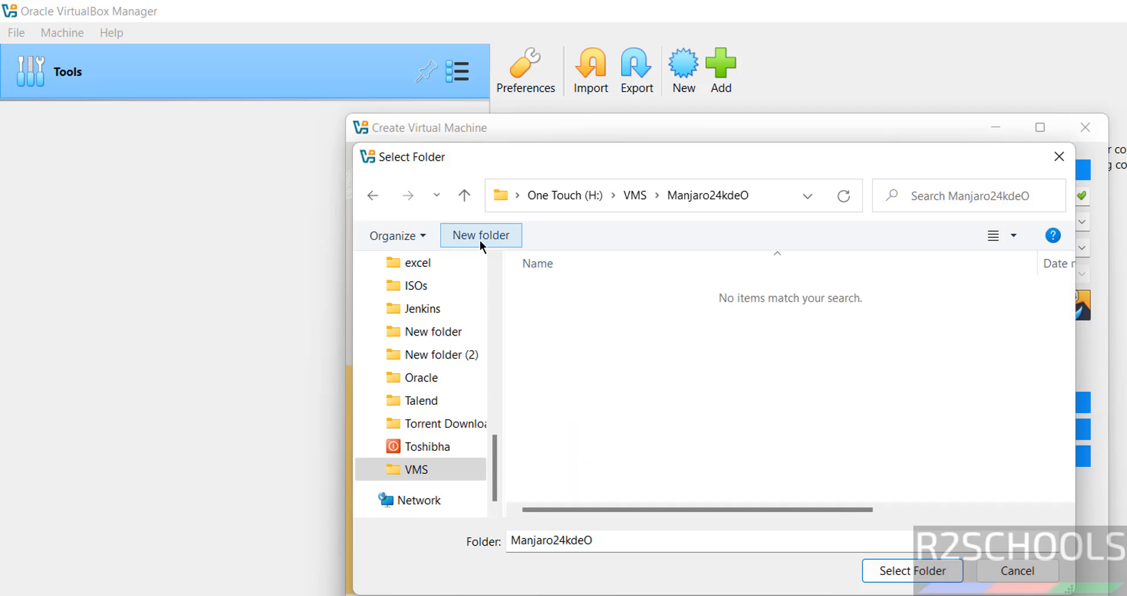
pyautogui.click(911, 570)
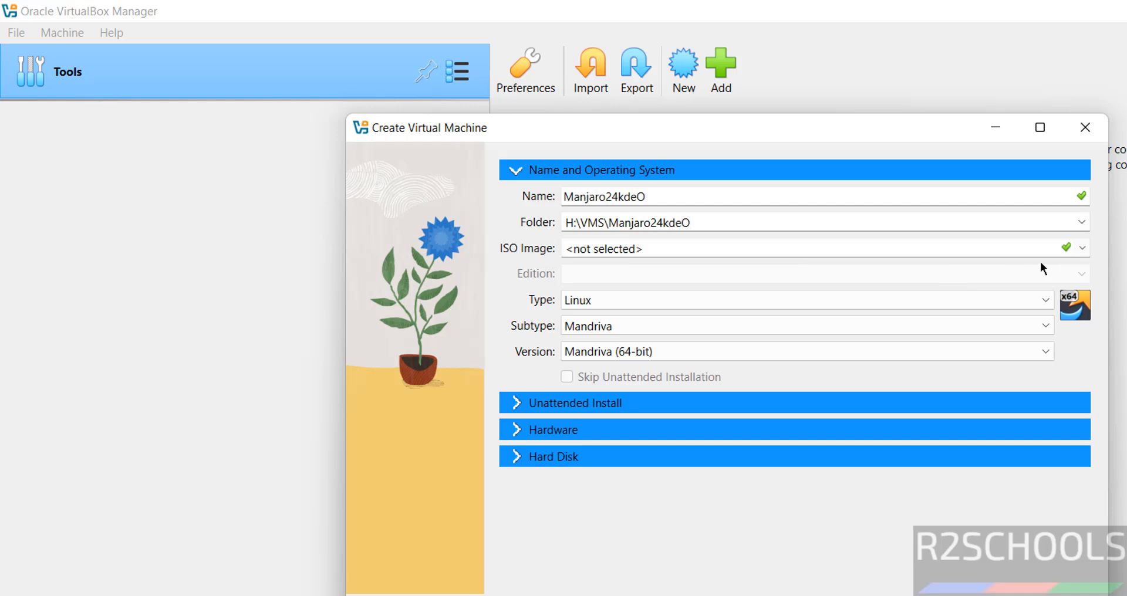
# Choose manjaro-kde-24.1.2-241104-linux610.iso from Downloads as the VM's ISO image.
pyautogui.click(1082, 250)
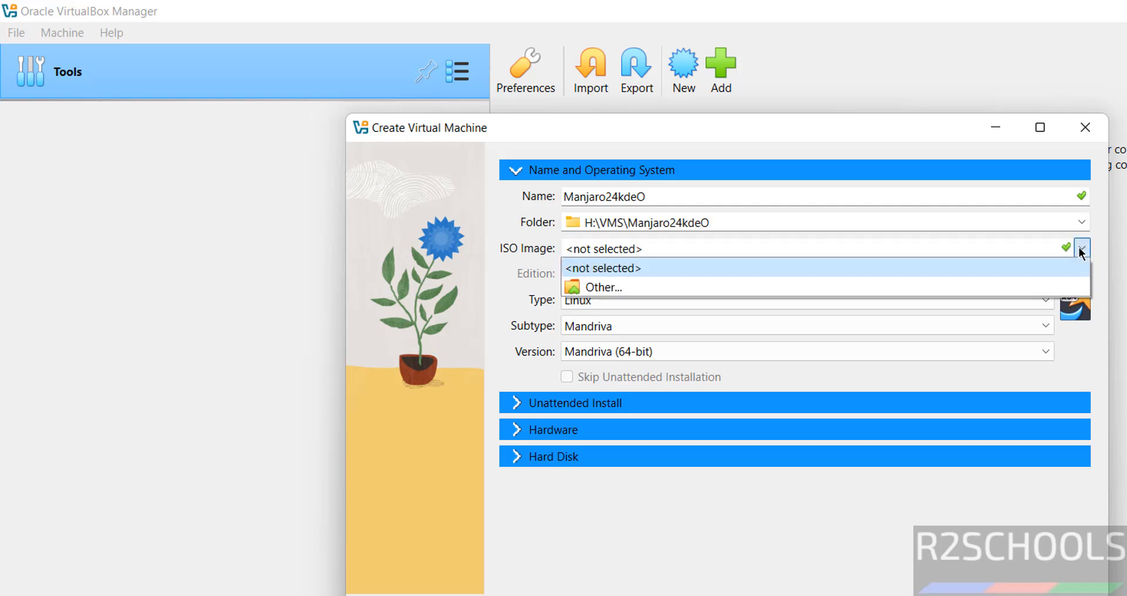
pyautogui.click(1082, 250)
pyautogui.click(1082, 250)
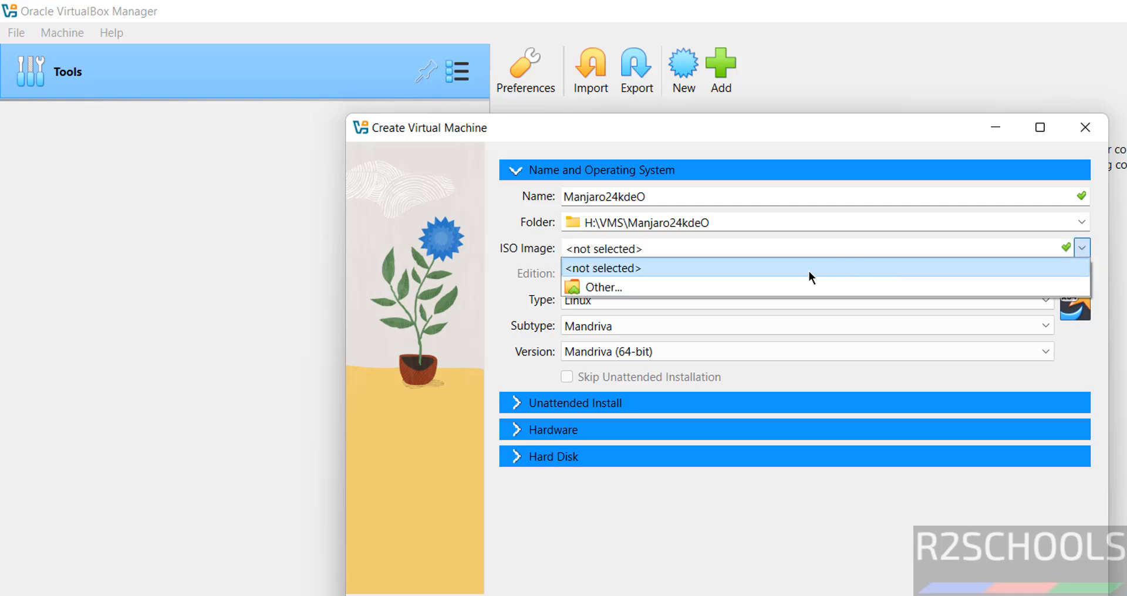
pyautogui.click(734, 287)
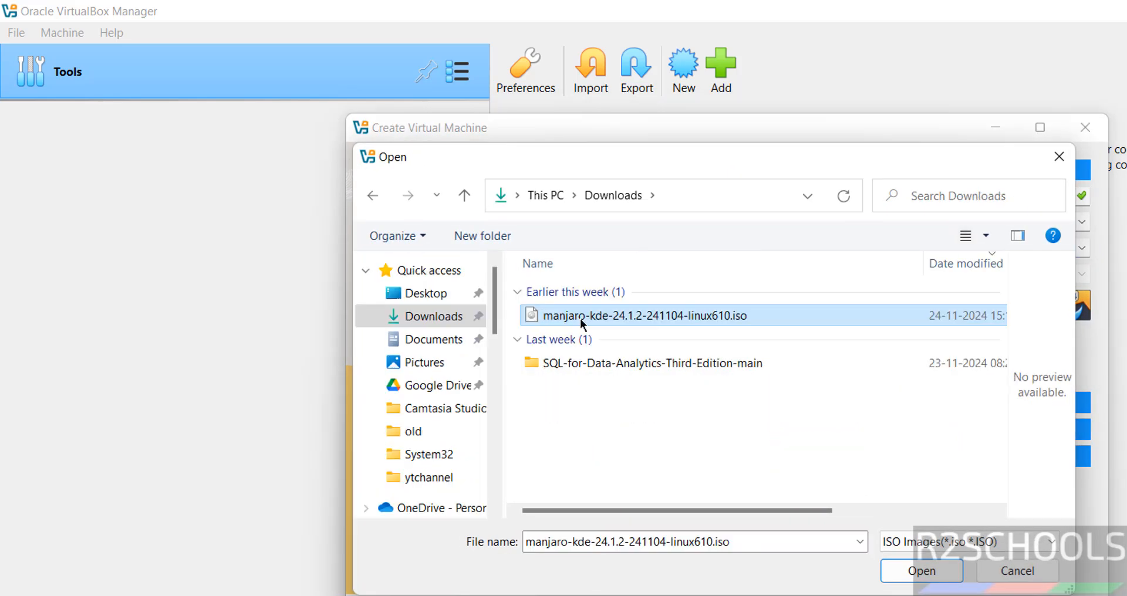
pyautogui.click(904, 571)
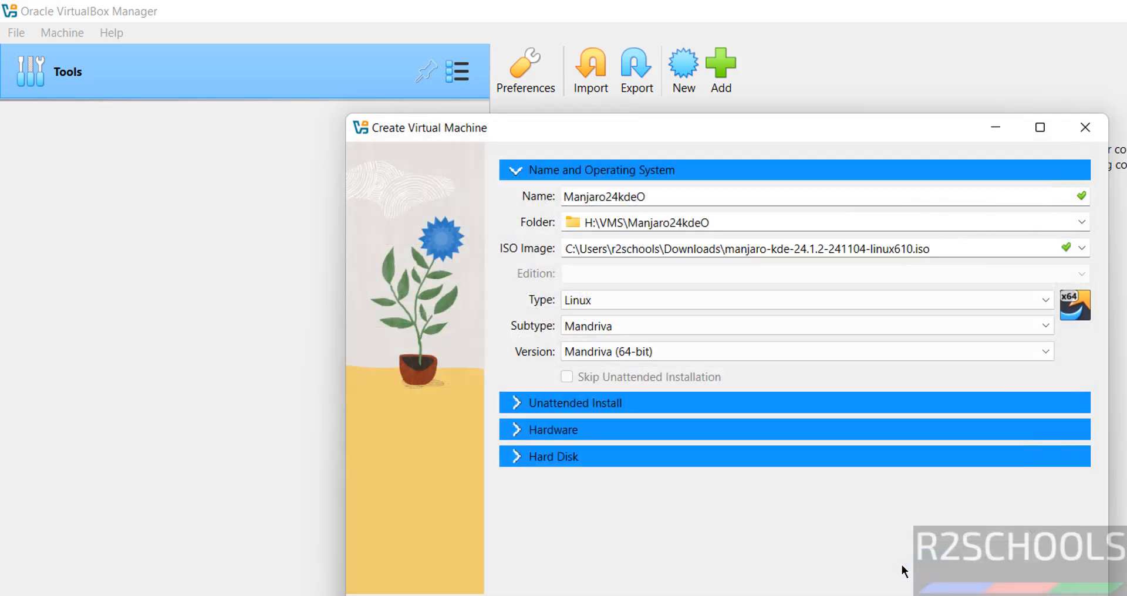
# Give the VM 4096 MB base memory and 2 processors.
pyautogui.click(549, 433)
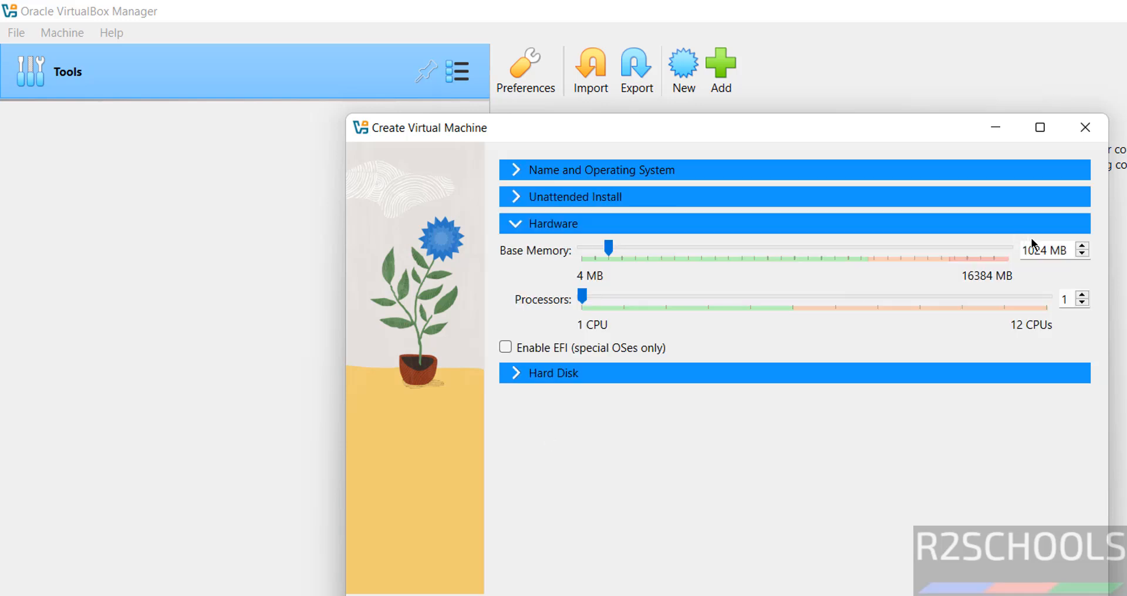
pyautogui.doubleClick(1032, 246)
pyautogui.write('4096')
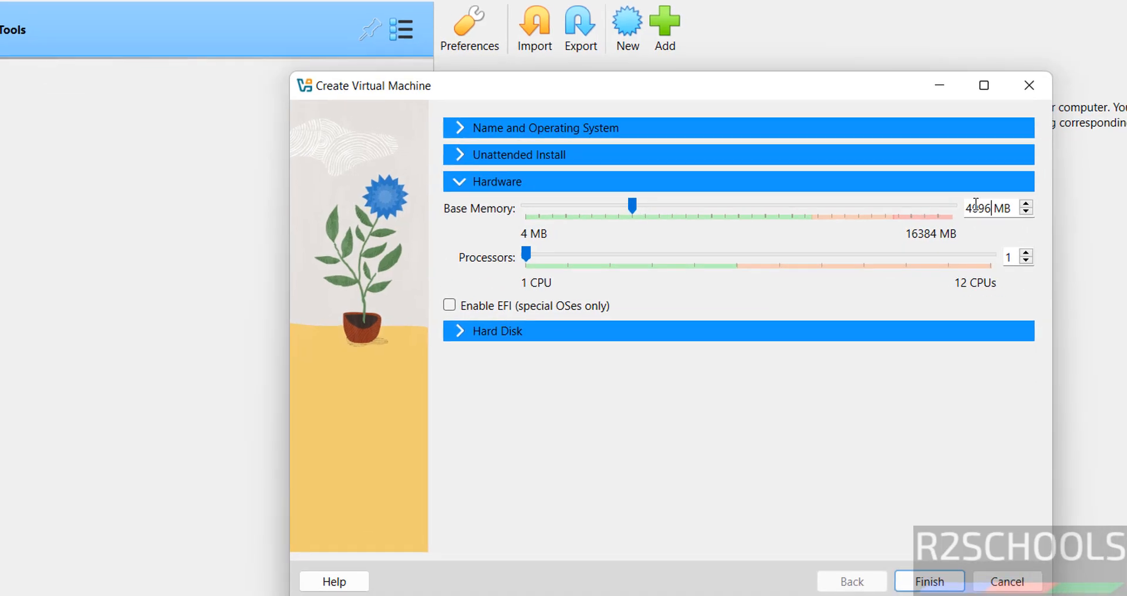
pyautogui.click(1044, 267)
# Set the virtual hard disk to 100 GB and finish creating the VM.
pyautogui.click(570, 331)
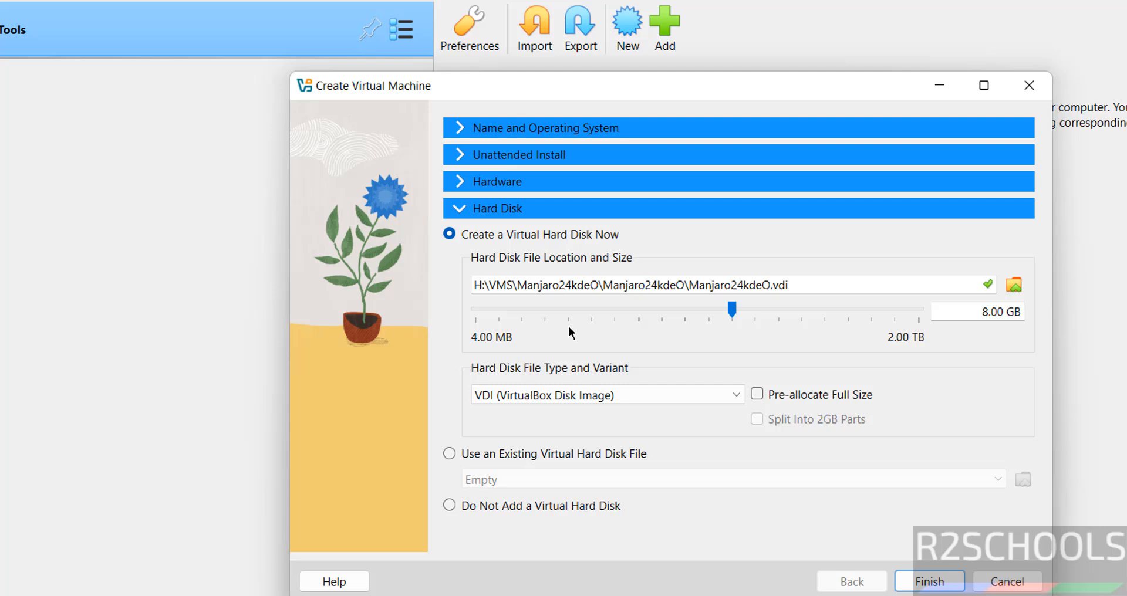
pyautogui.doubleClick(988, 317)
pyautogui.press('BackSpace')
pyautogui.press('BackSpace')
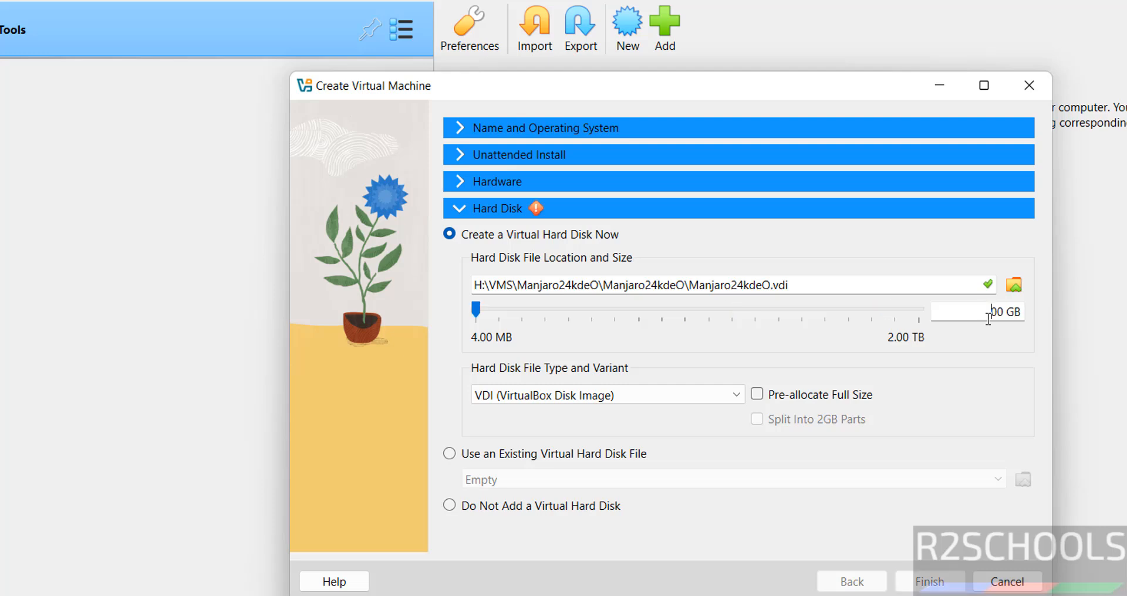
pyautogui.write('100.')
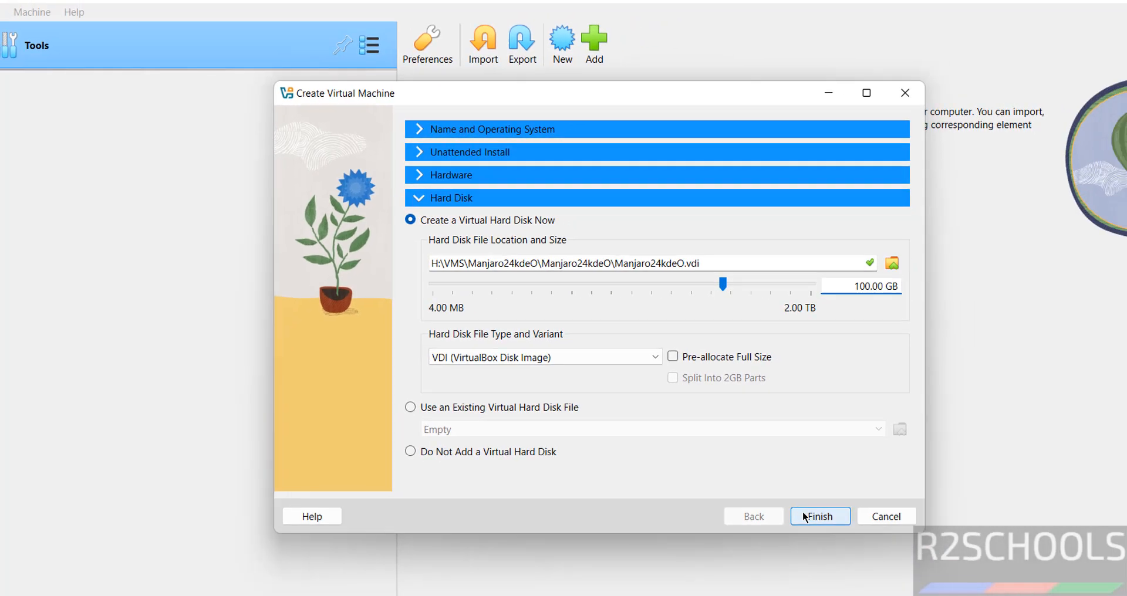
pyautogui.click(927, 581)
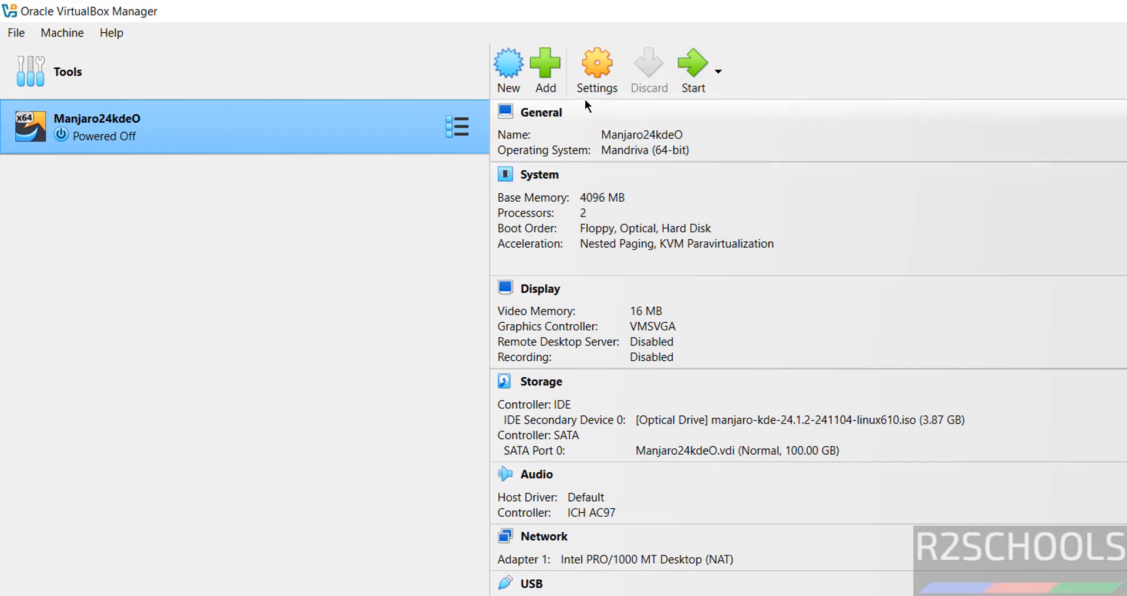
# Review the VM's System settings without changes, then check and dismiss the machine actions list.
pyautogui.click(584, 88)
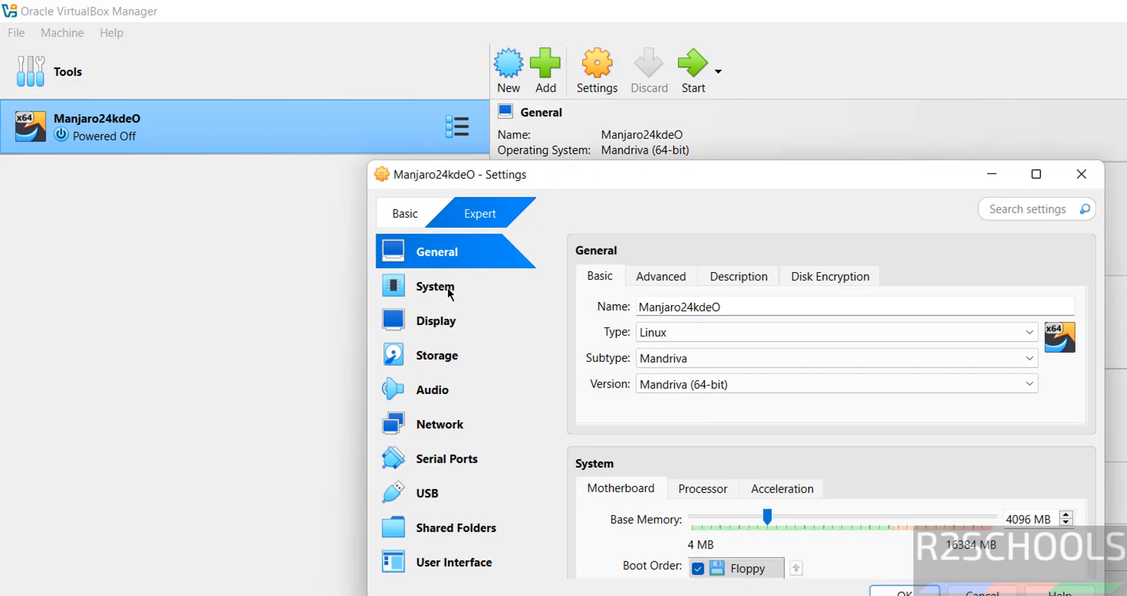
pyautogui.click(448, 291)
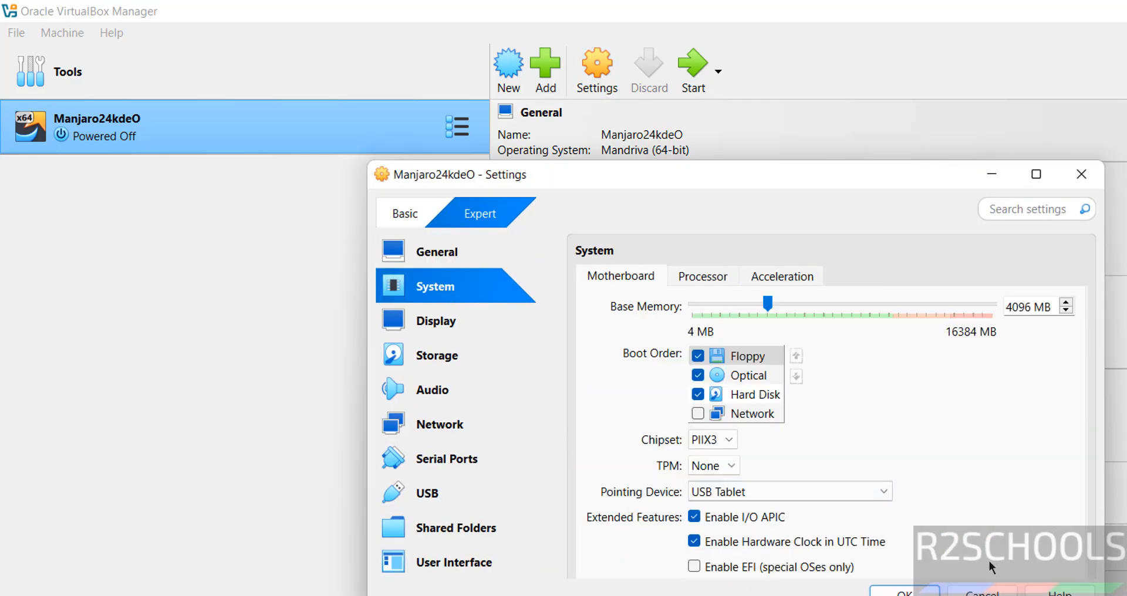
pyautogui.click(987, 592)
pyautogui.rightClick(276, 142)
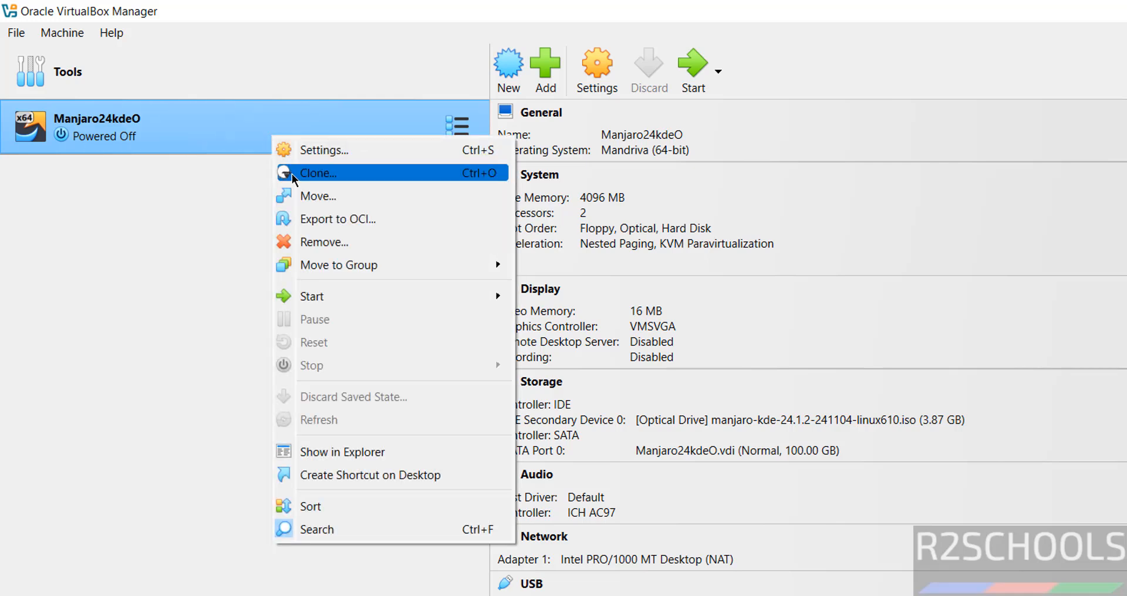
pyautogui.click(68, 34)
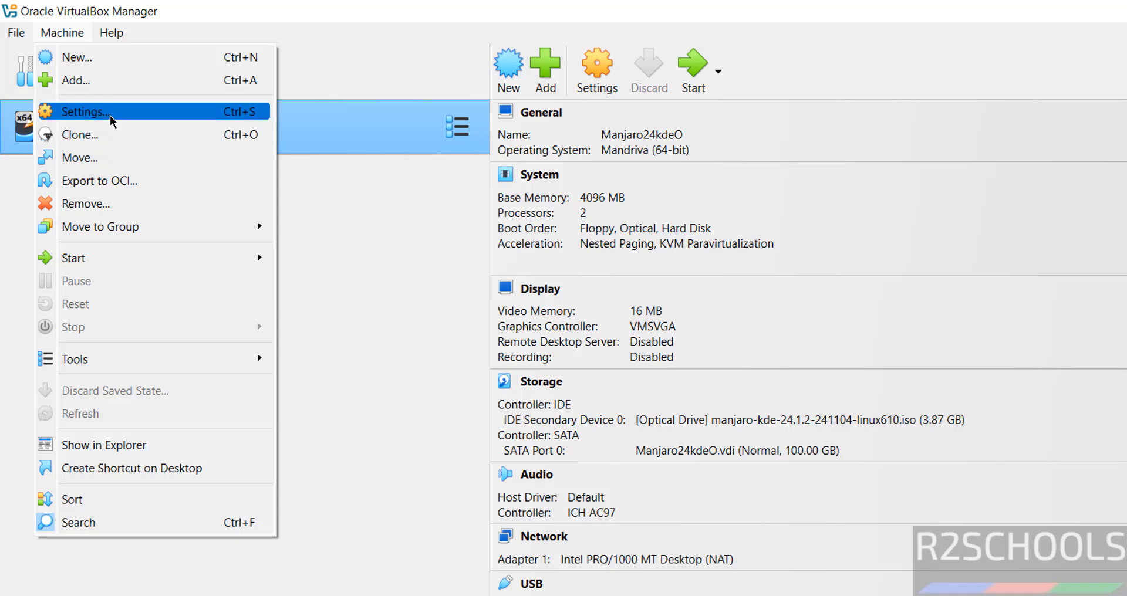
pyautogui.click(418, 375)
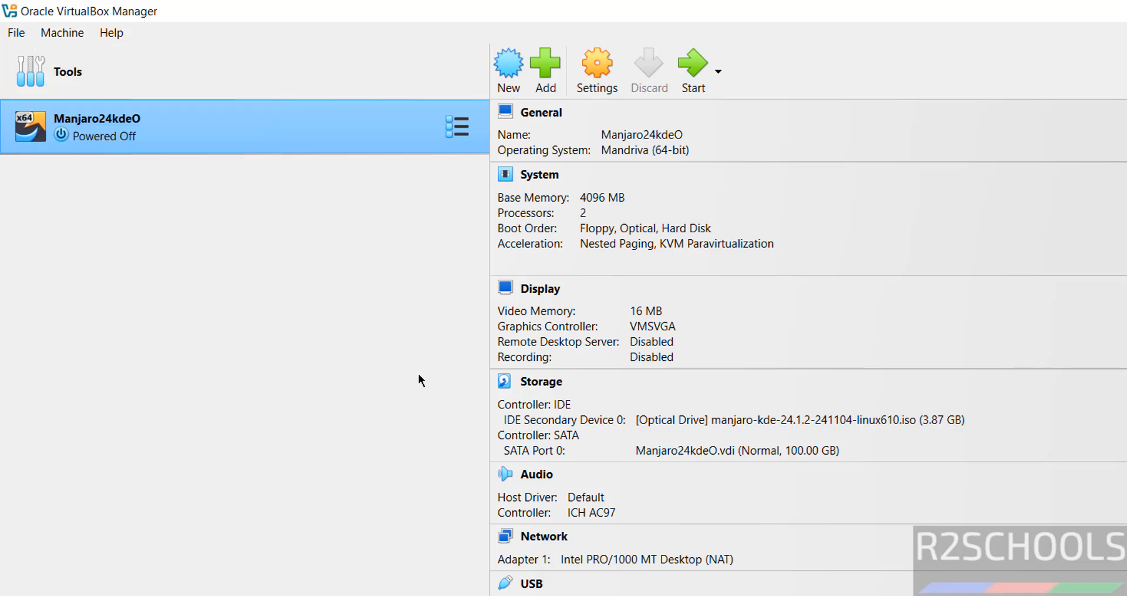
# Start Manjaro24kdeO and highlight Boot with open source drivers in the boot menu.
pyautogui.click(690, 61)
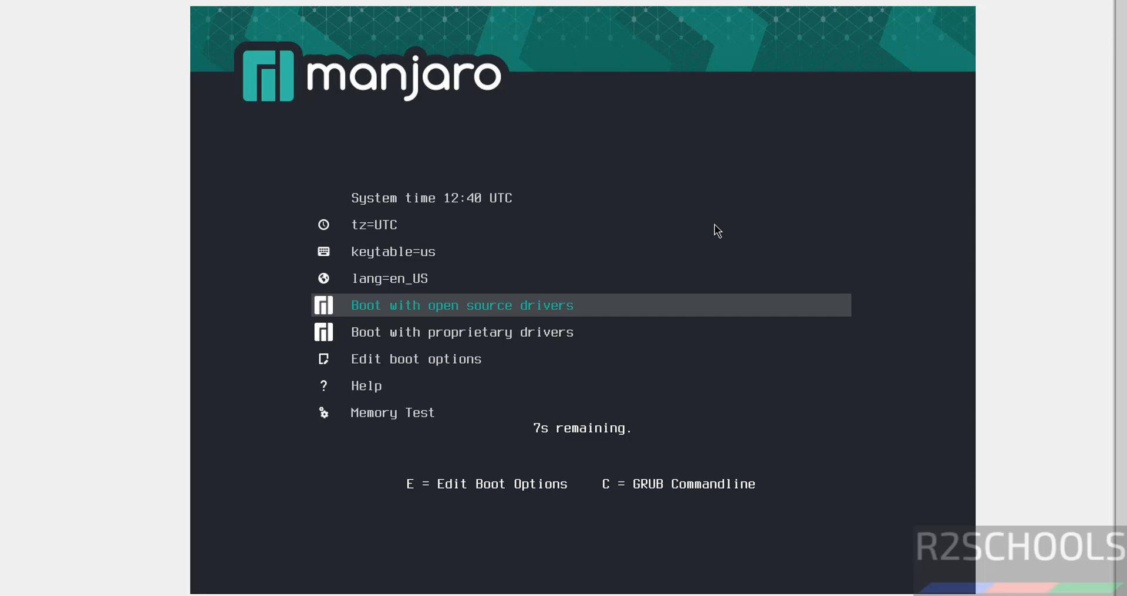
pyautogui.press('Down')
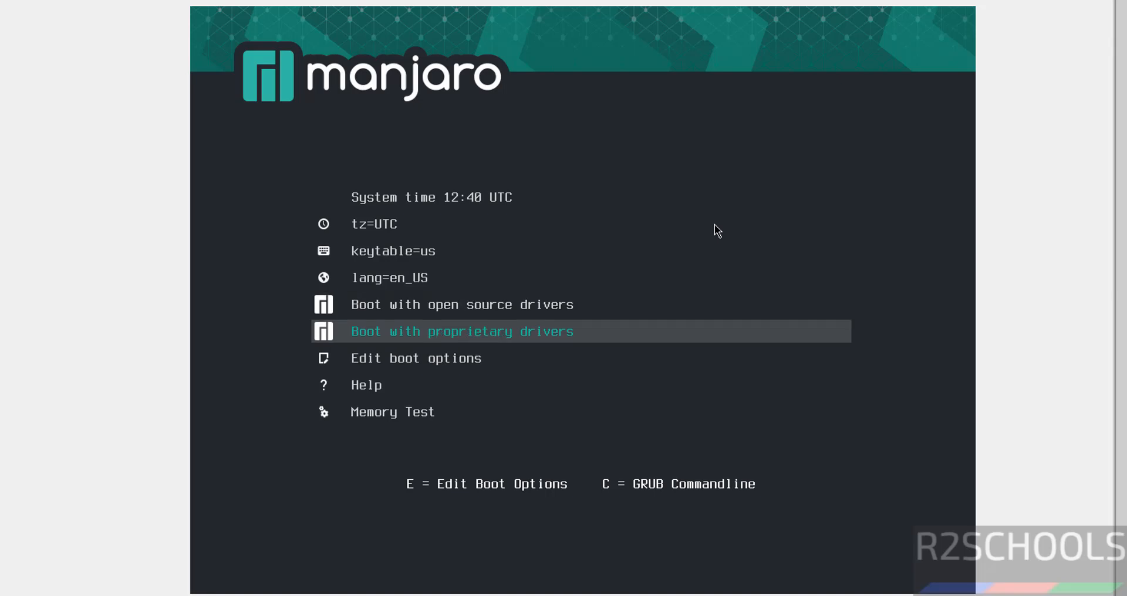
pyautogui.press('Up')
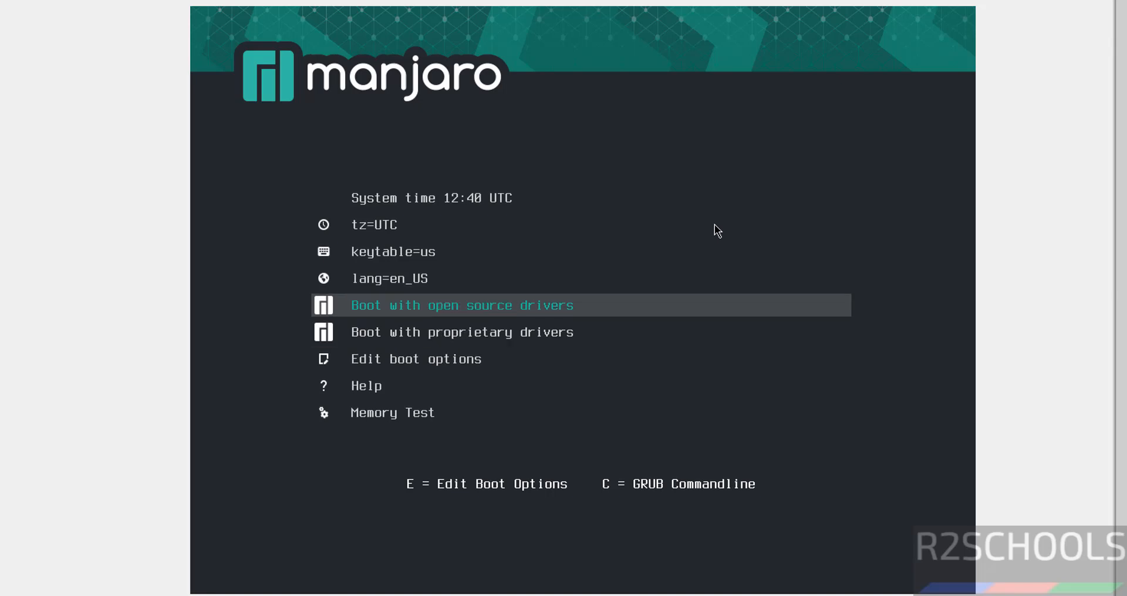
# Boot the live system with open source drivers and launch the installer from Manjaro Hello.
pyautogui.press('Return')
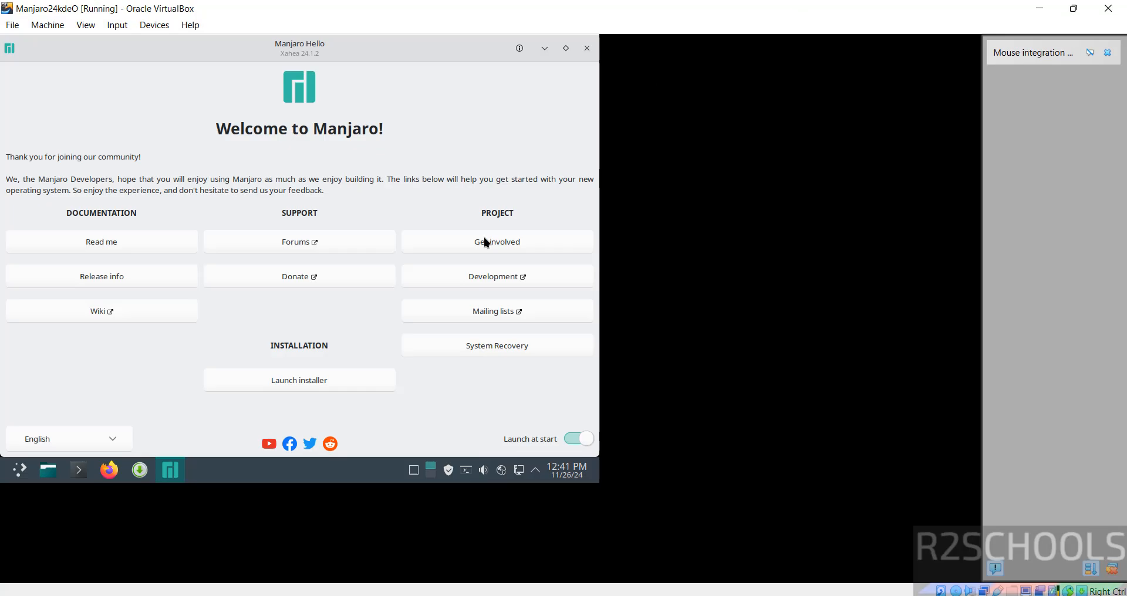
pyautogui.click(563, 48)
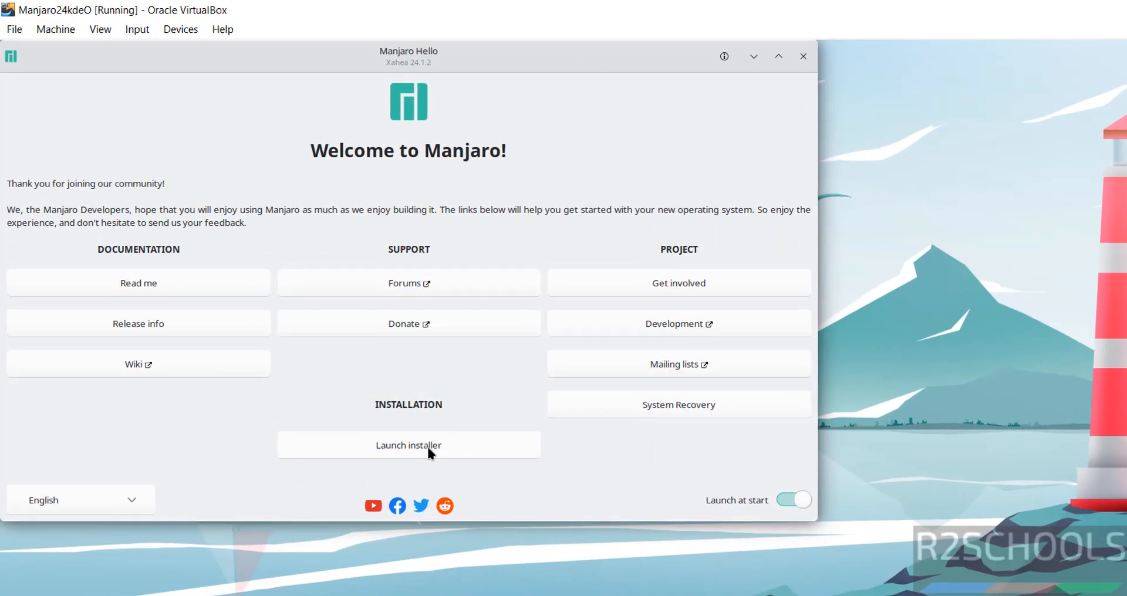
pyautogui.click(427, 445)
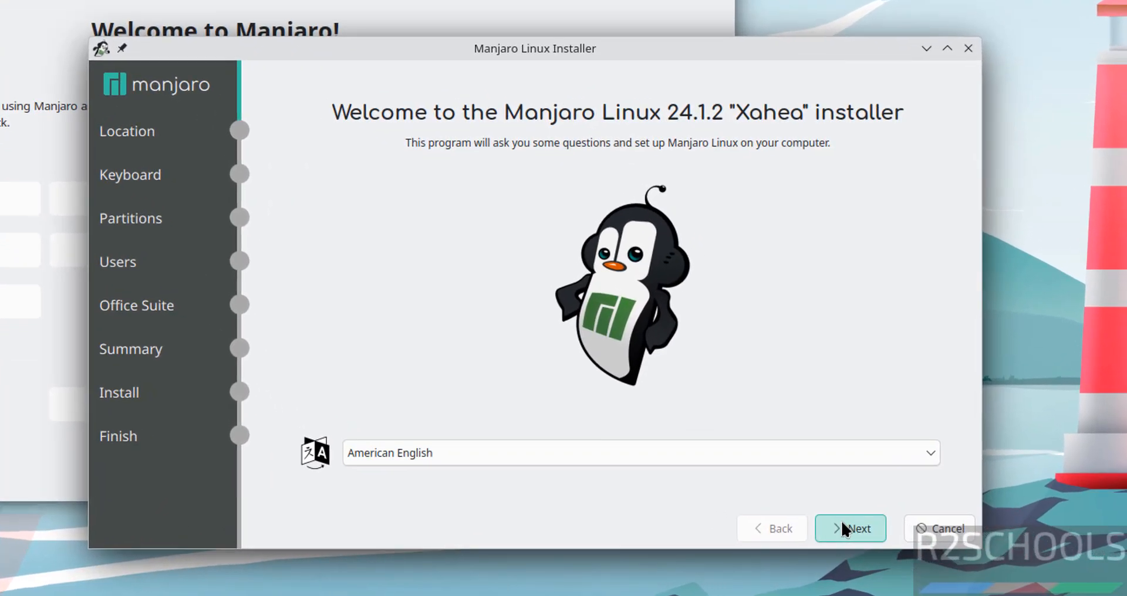
# Pass the Welcome page, keep Asia/Kolkata location and English (US) Default keyboard, reaching Partitions.
pyautogui.click(843, 530)
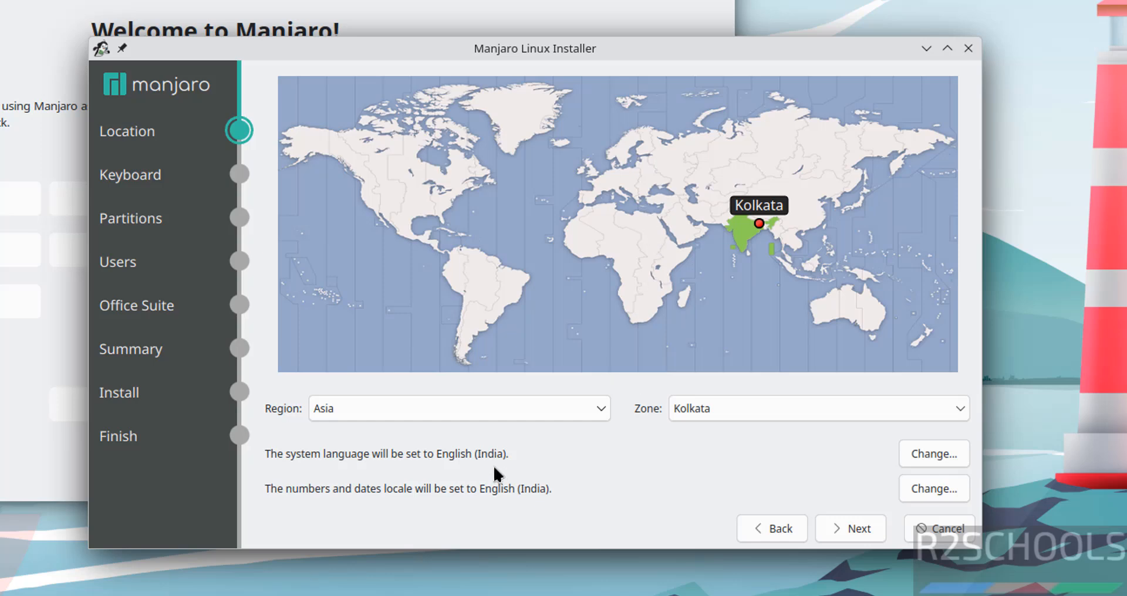
pyautogui.click(519, 405)
pyautogui.click(674, 410)
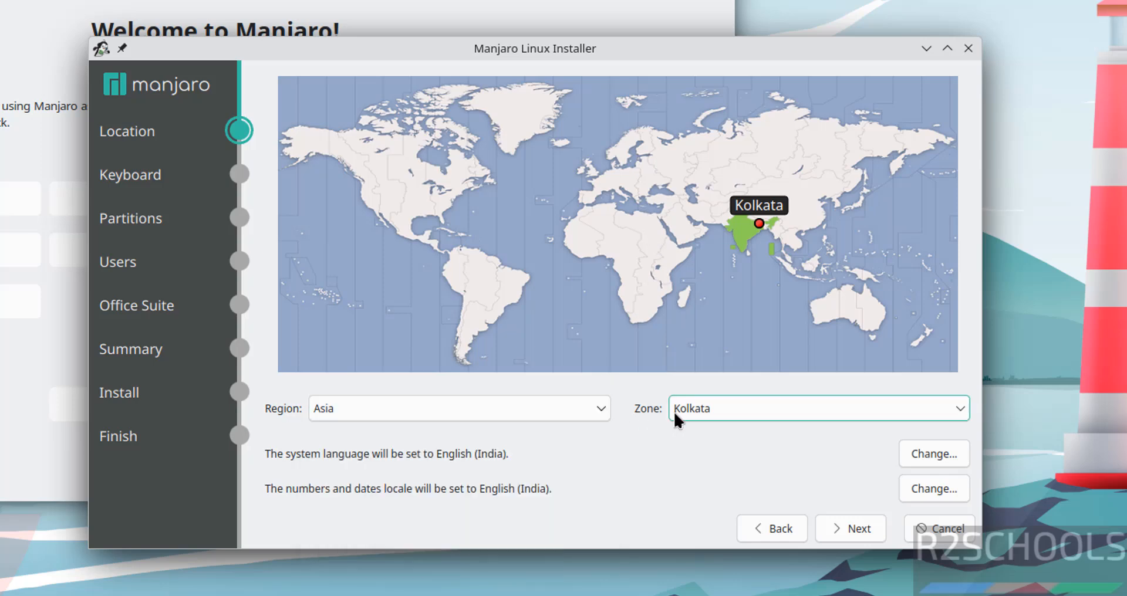
pyautogui.click(674, 410)
pyautogui.click(674, 411)
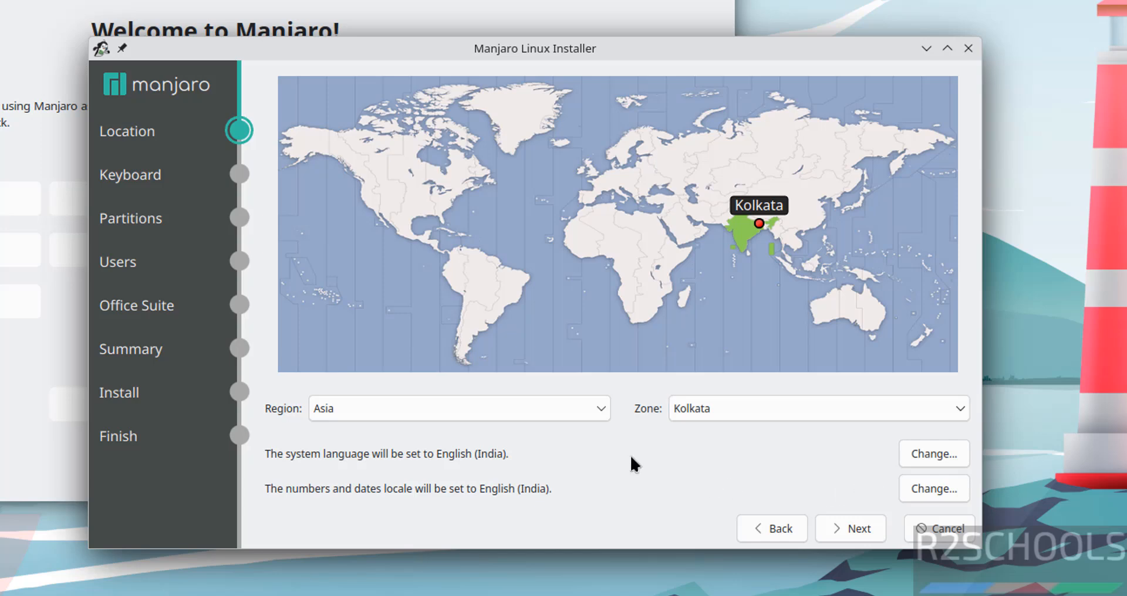
pyautogui.click(847, 530)
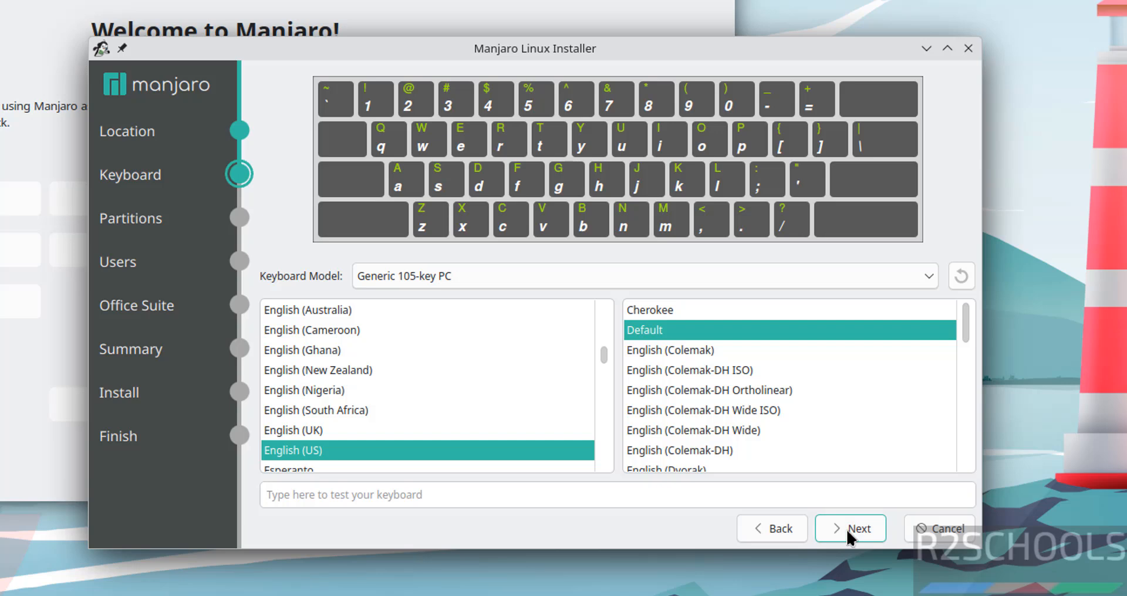
pyautogui.click(846, 530)
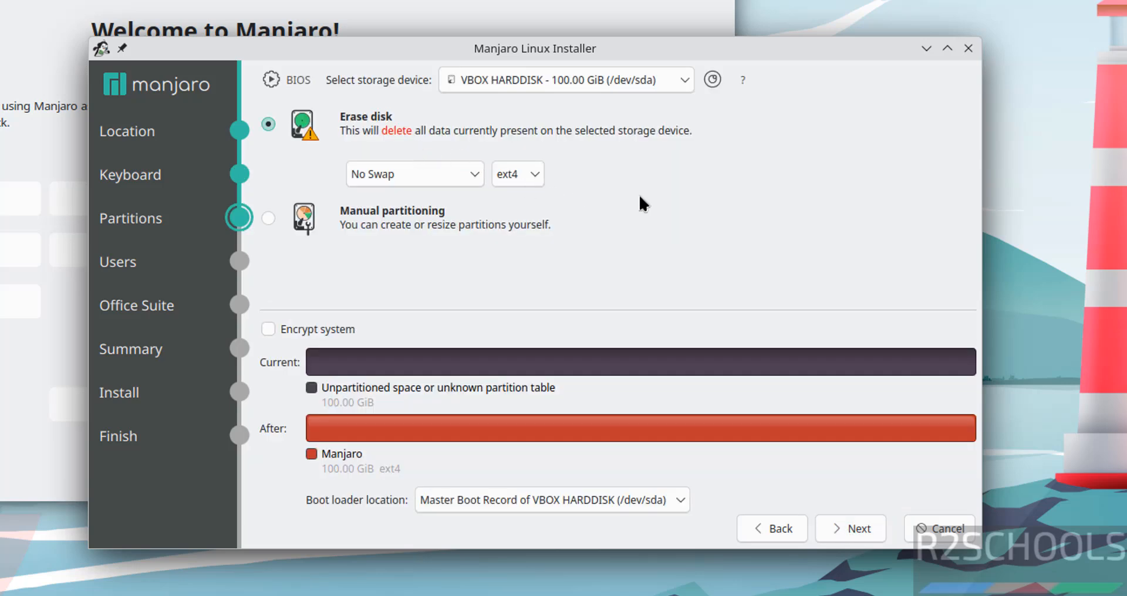
# Accept the disk erase, enter the user's name, and set the computer name to manjaro24kdeo.
pyautogui.click(864, 517)
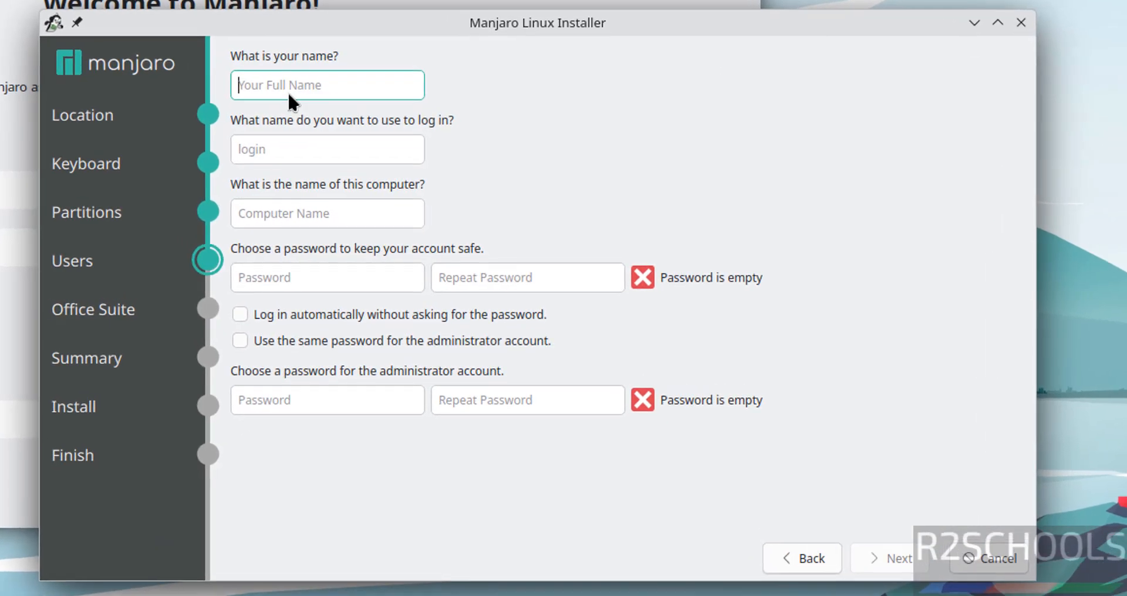
pyautogui.write('r2school')
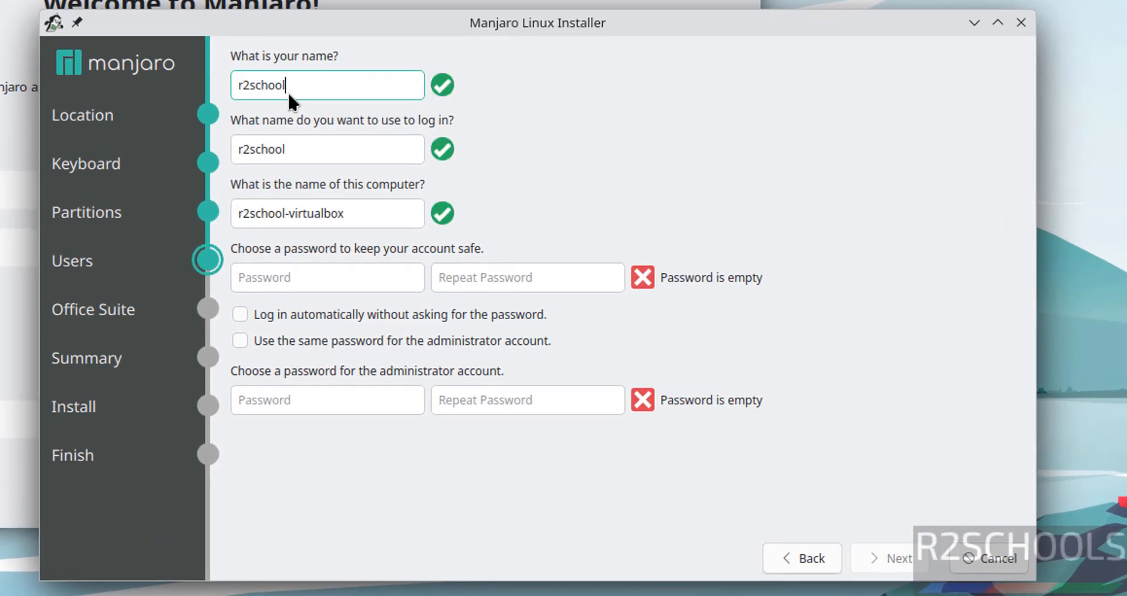
pyautogui.write('s')
pyautogui.click(348, 160)
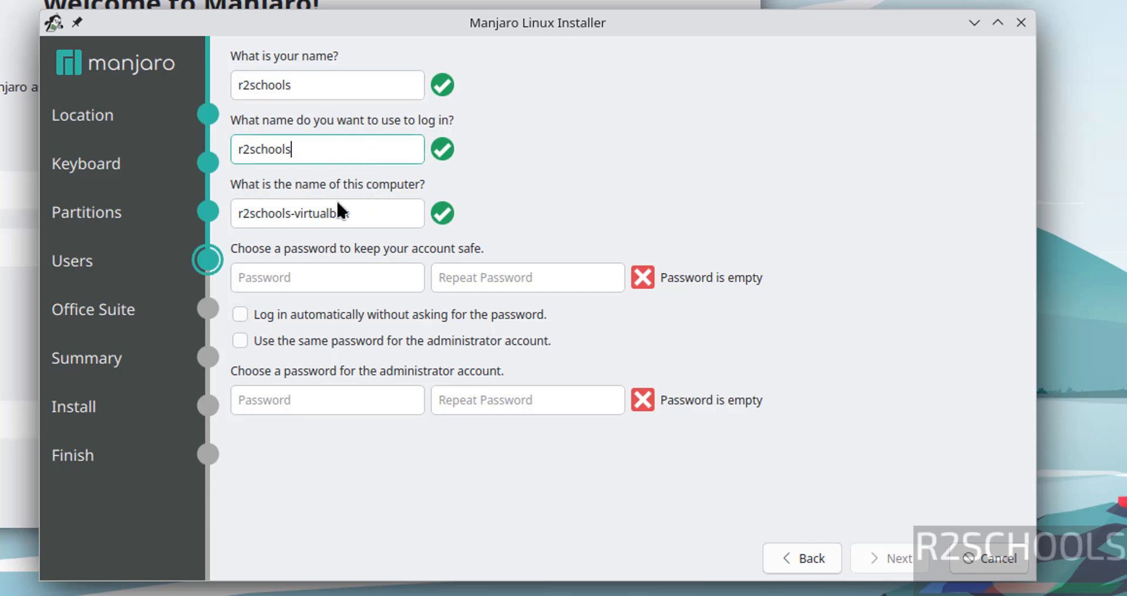
pyautogui.moveTo(368, 220); pyautogui.dragTo(233, 234)
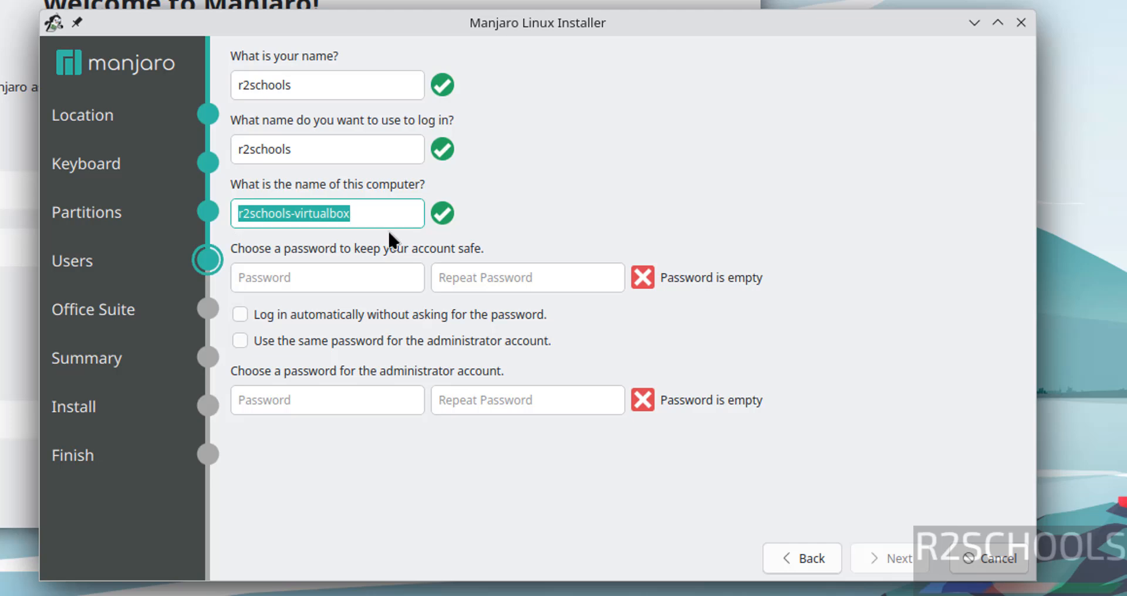
pyautogui.write('manjaro24kdeo')
# Enter and confirm the same password for the user and the administrator account.
pyautogui.click(313, 280)
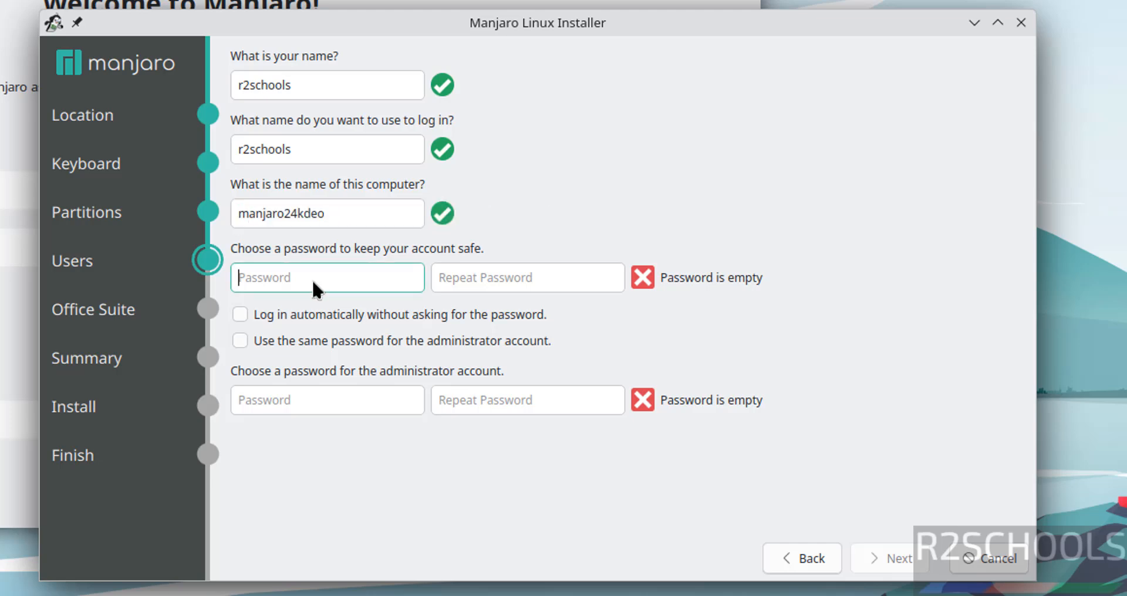
pyautogui.write('1234567')
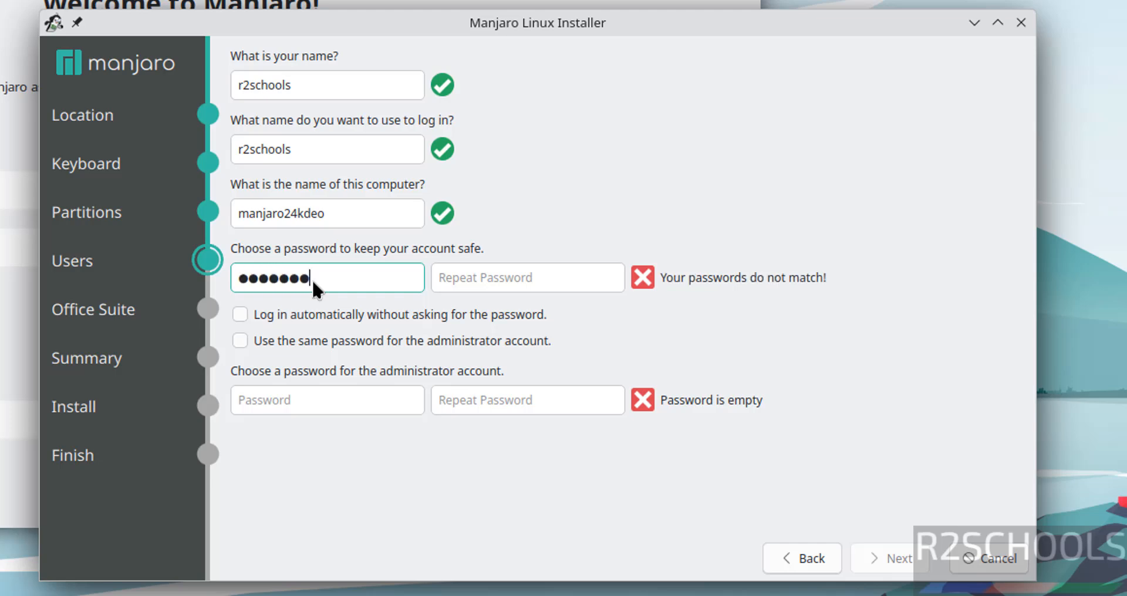
pyautogui.write('89')
pyautogui.press('Tab')
pyautogui.write('123456')
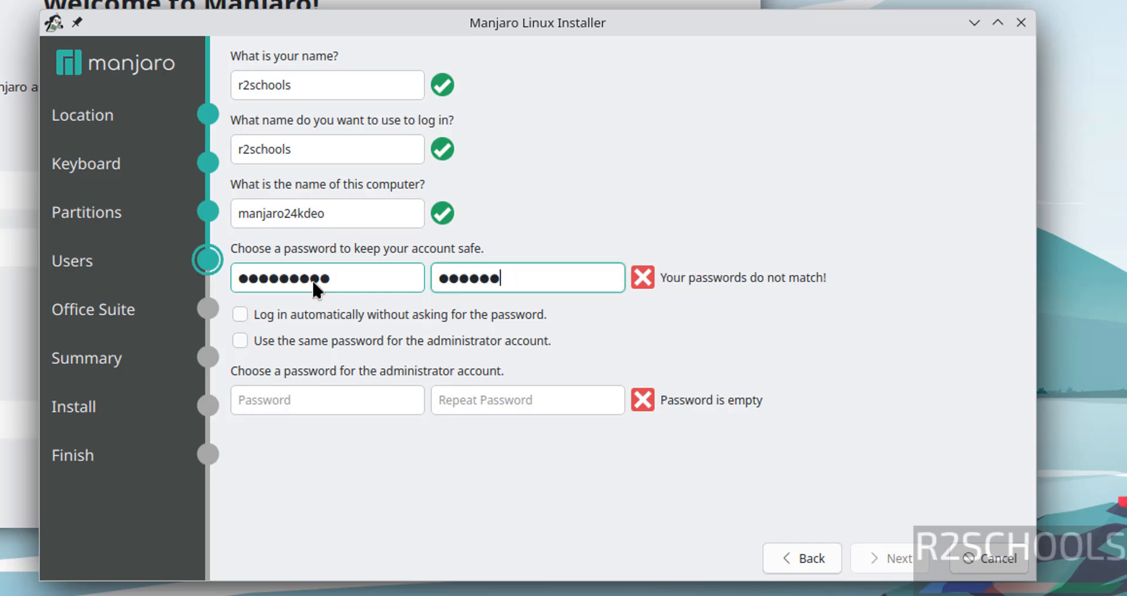
pyautogui.write('789')
pyautogui.click(282, 408)
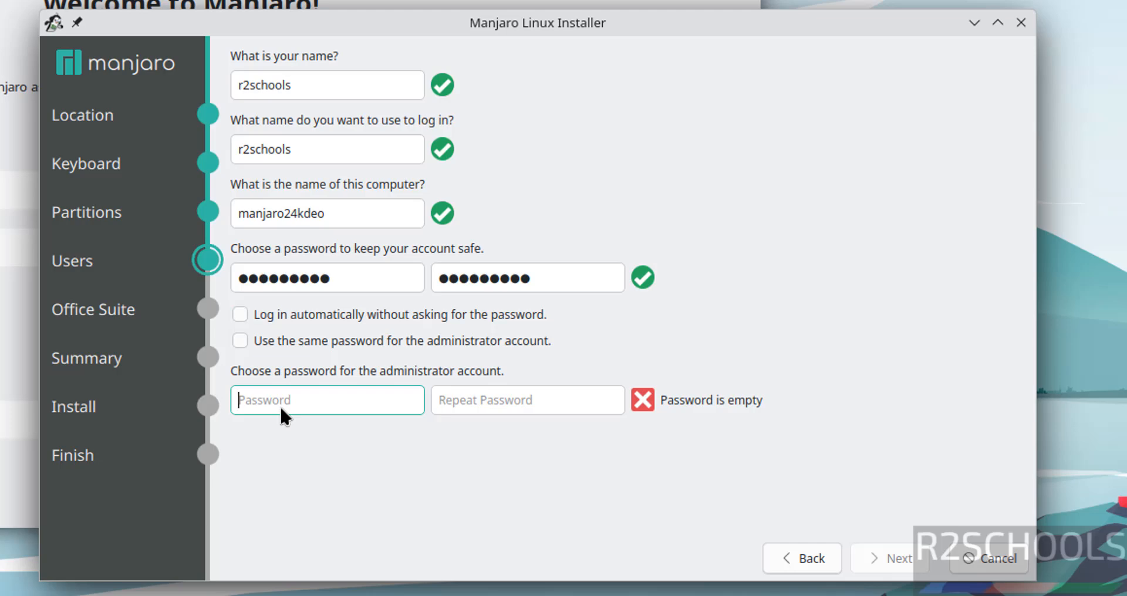
pyautogui.write('123')
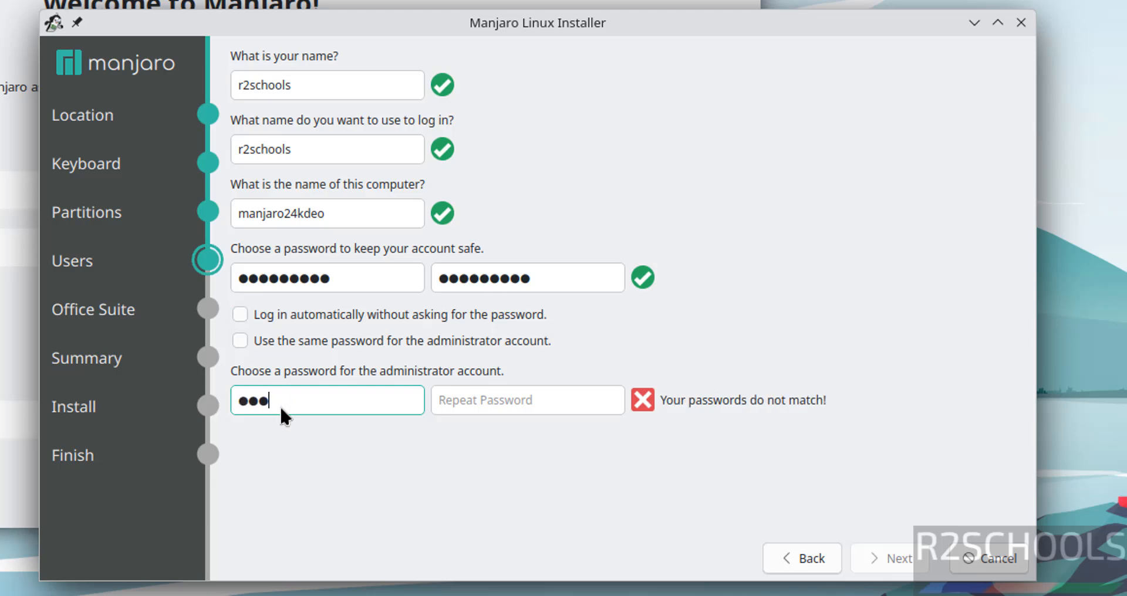
pyautogui.write('456789')
pyautogui.press('Tab')
pyautogui.write('12345')
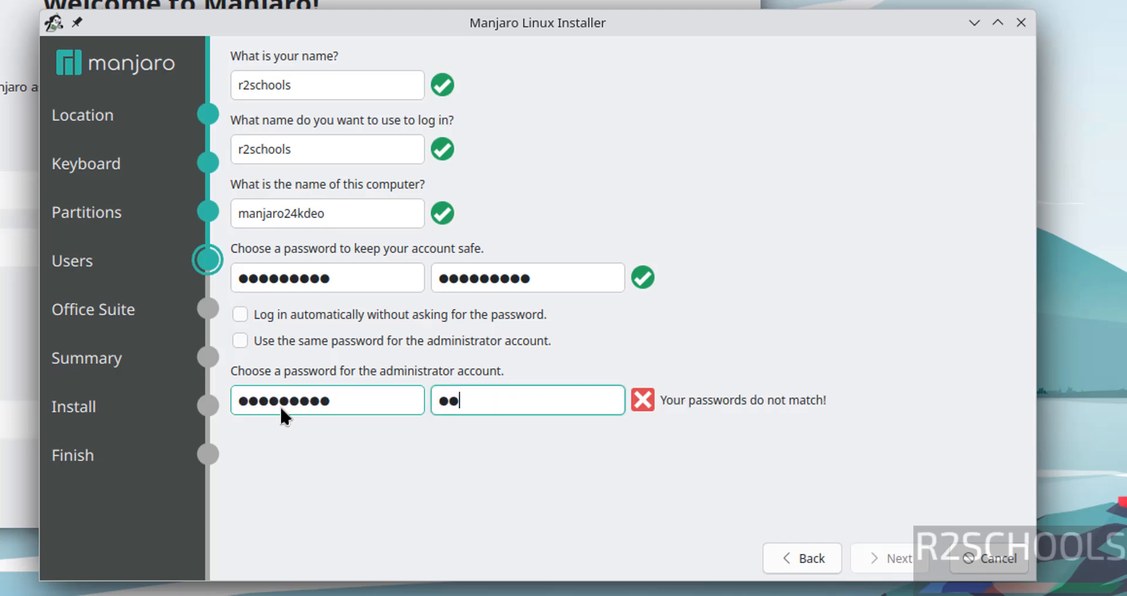
pyautogui.write('6789')
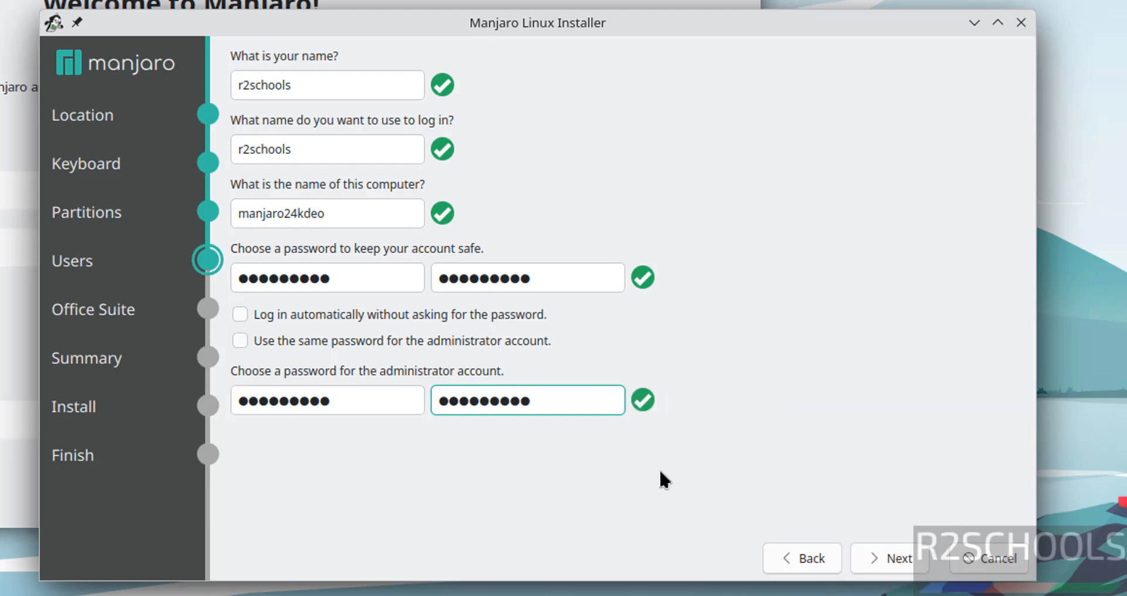
pyautogui.click(869, 563)
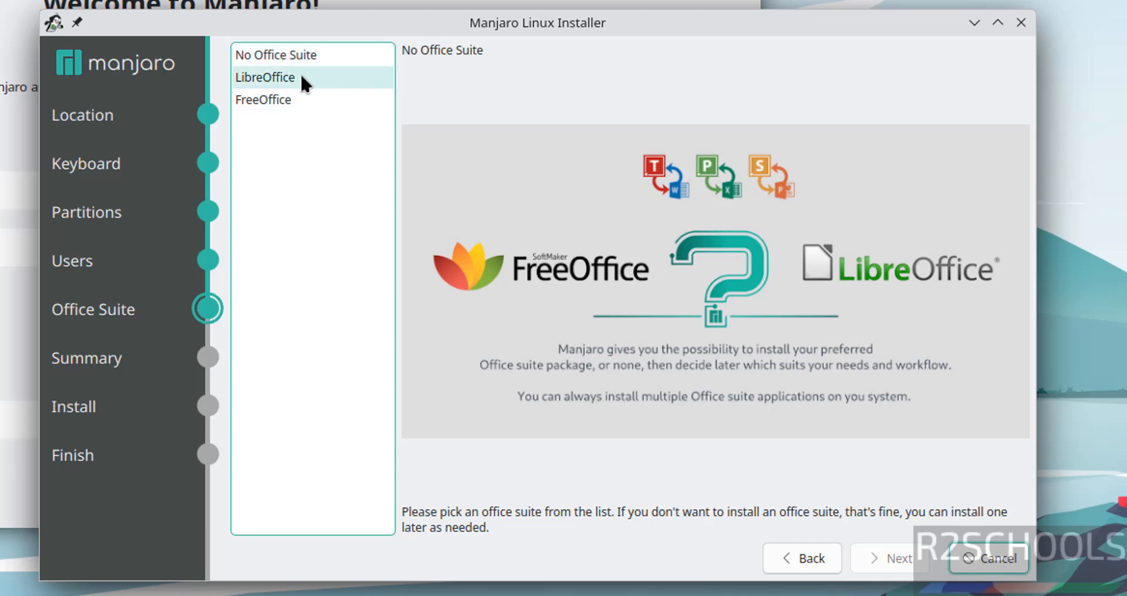
# Pick LibreOffice as the office suite, pass the Summary page, and request Install.
pyautogui.click(294, 51)
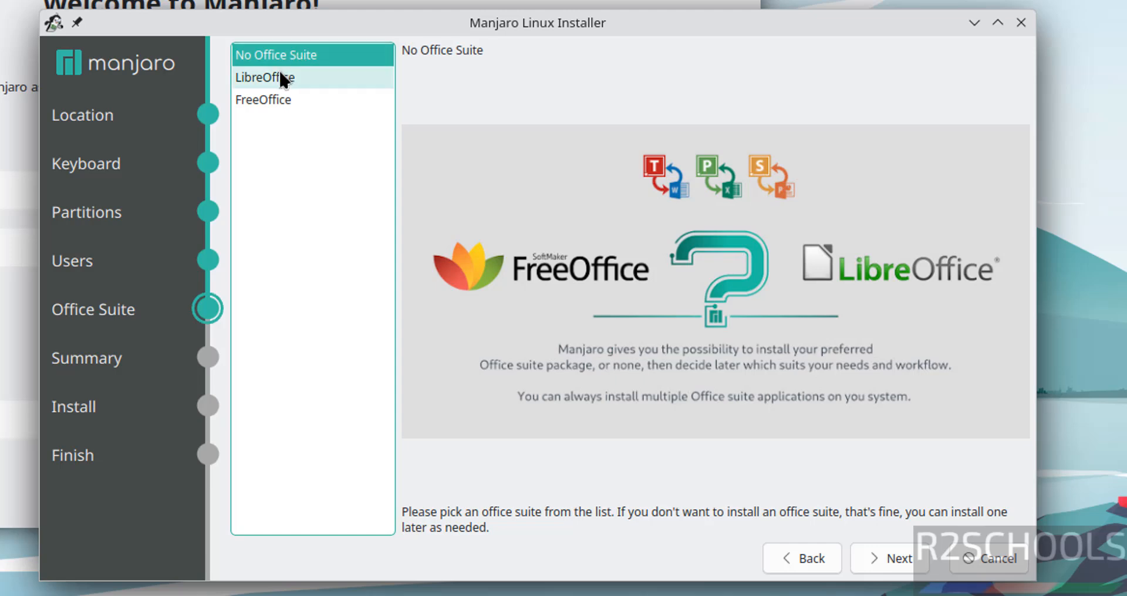
pyautogui.click(281, 73)
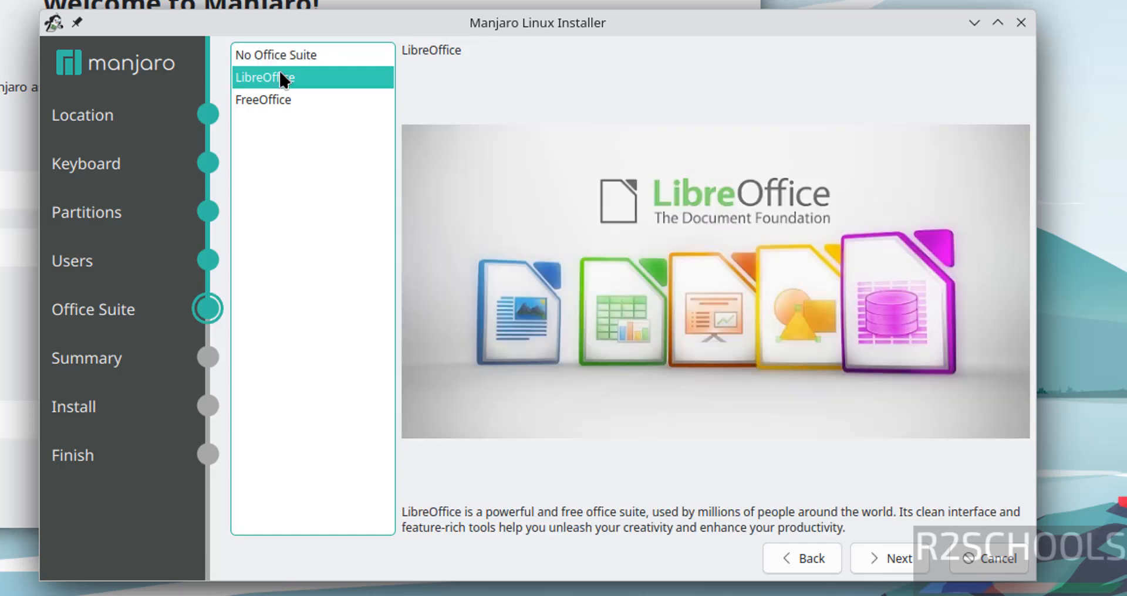
pyautogui.click(888, 558)
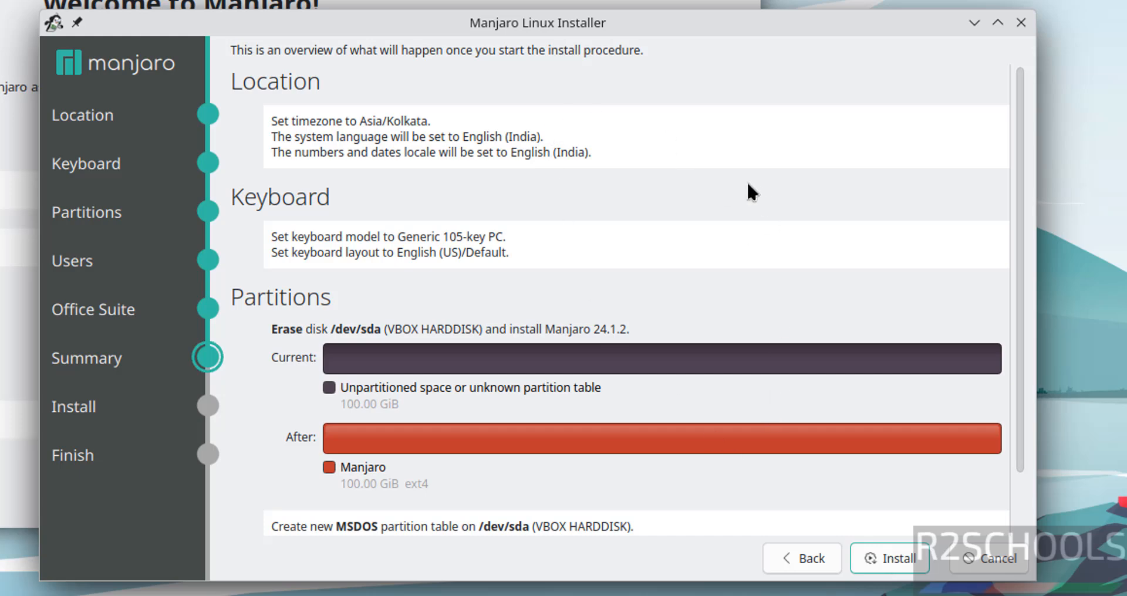
pyautogui.click(889, 559)
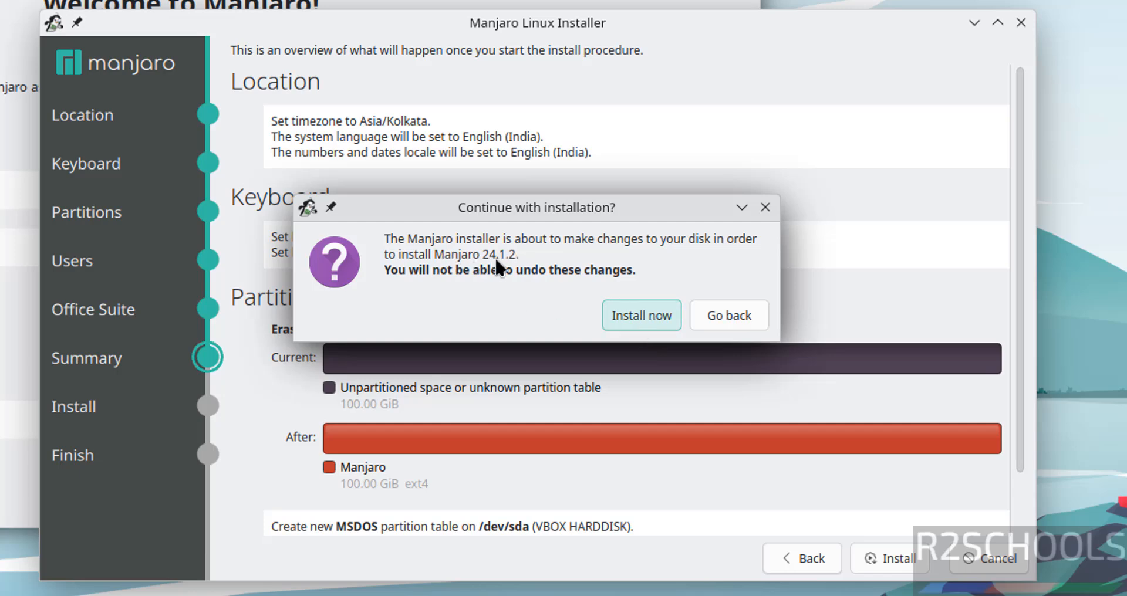
# Confirm the disk changes, let Manjaro install, then check the VM's optical drive options.
pyautogui.click(644, 319)
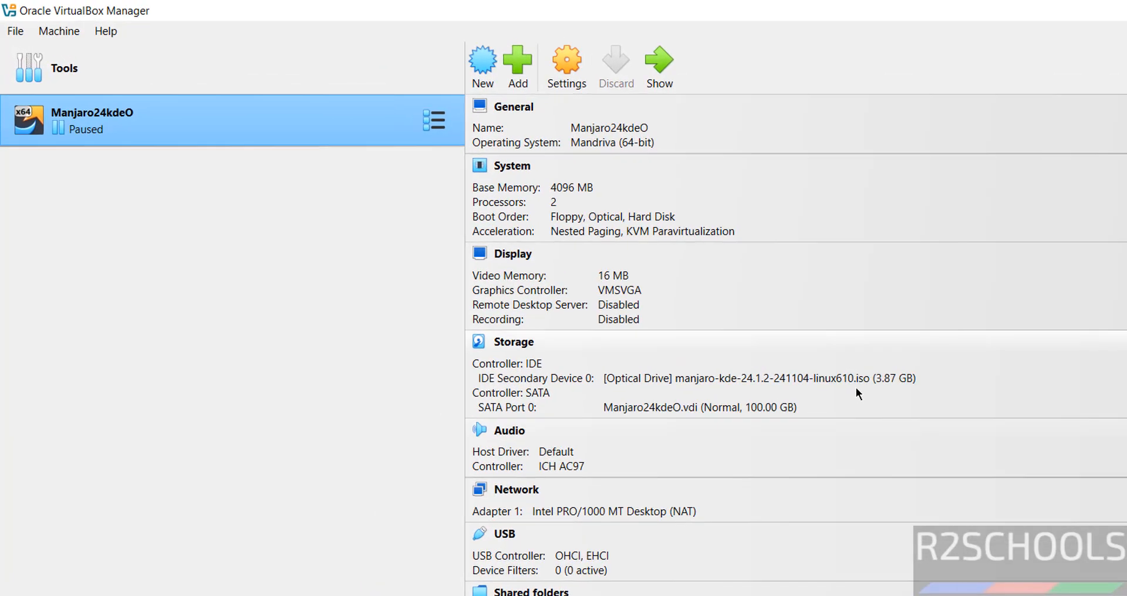
pyautogui.click(838, 377)
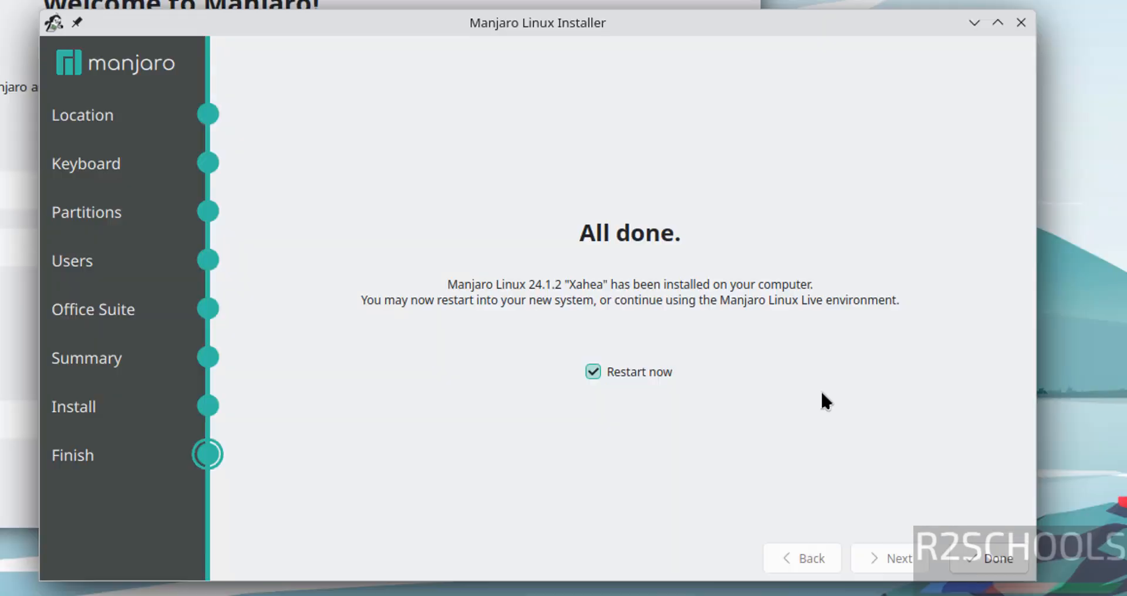
# Restart into the installed Manjaro and log in with the user's password.
pyautogui.click(989, 559)
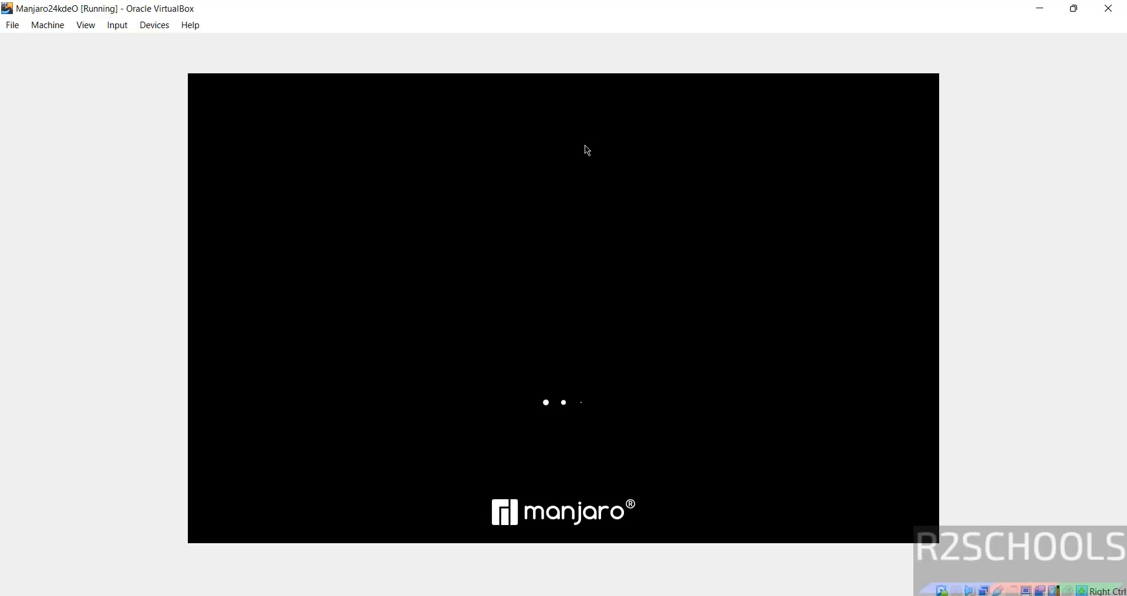
pyautogui.write('**********')
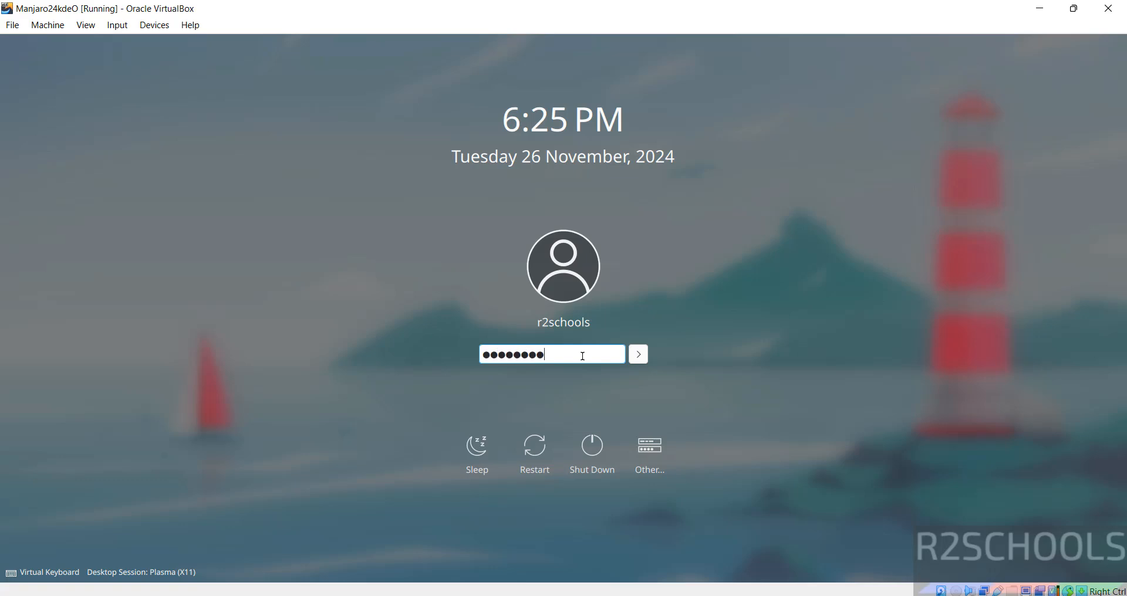
pyautogui.press('Return')
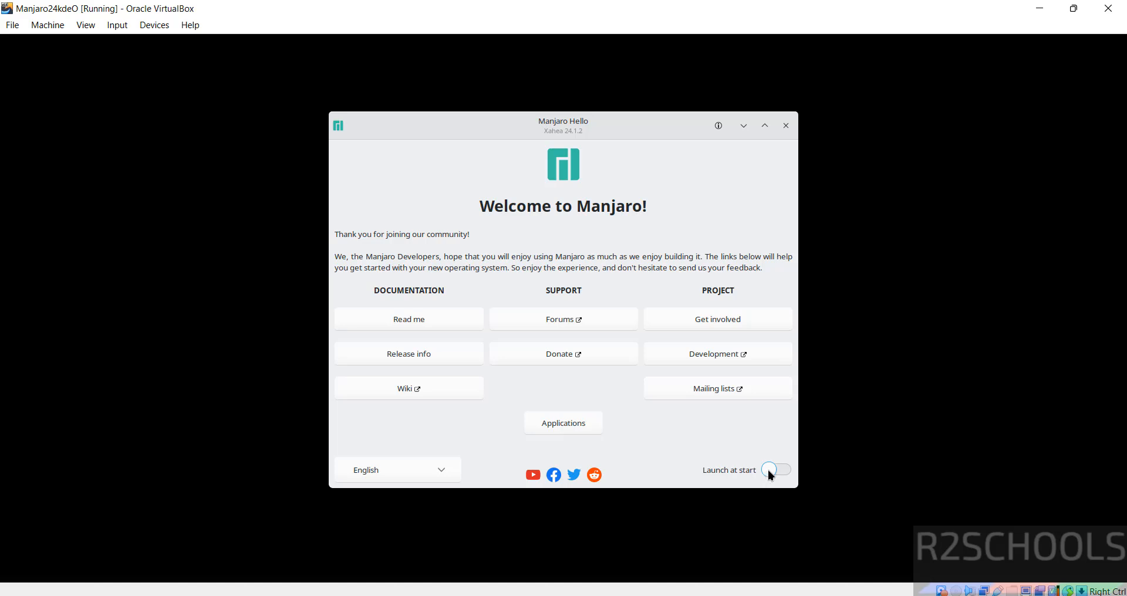
# Close Manjaro Hello and run more /etc/os-release in a Konsole terminal.
pyautogui.click(785, 126)
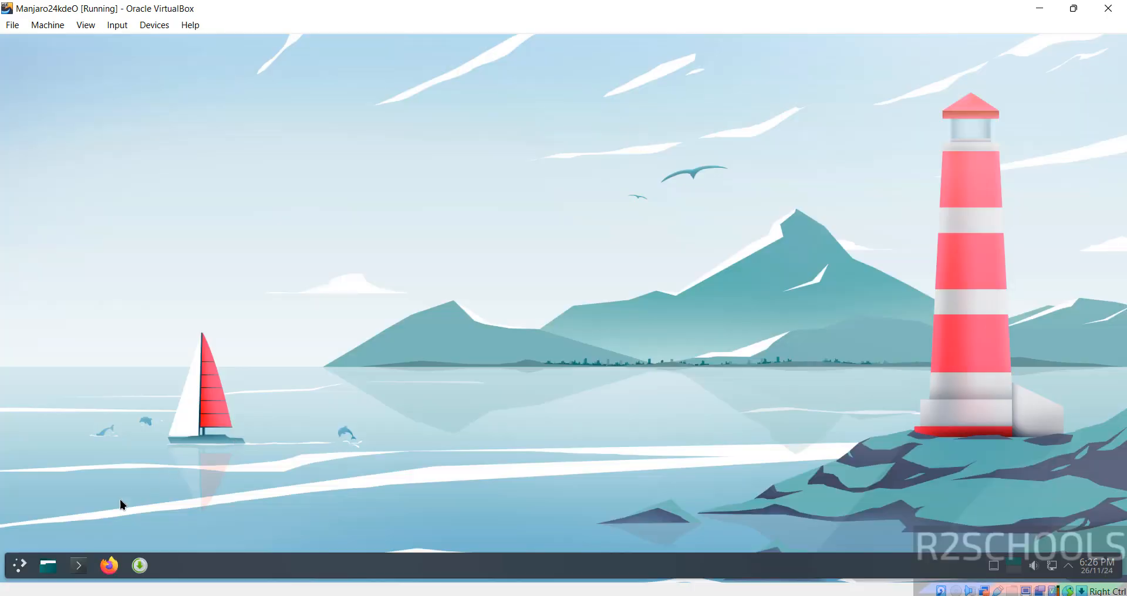
pyautogui.click(78, 567)
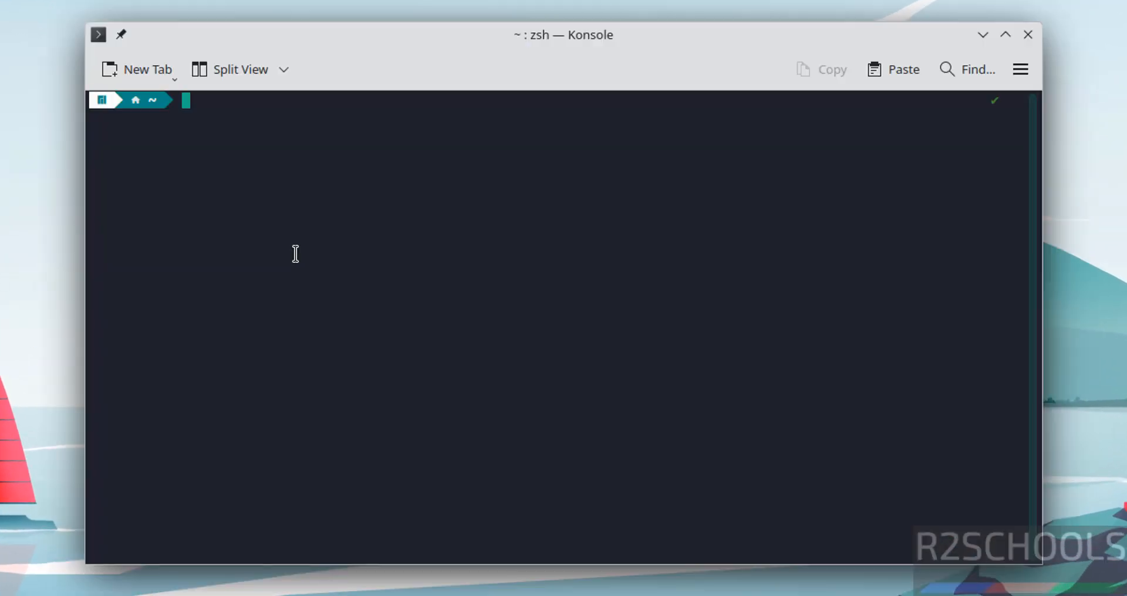
pyautogui.write('more ')
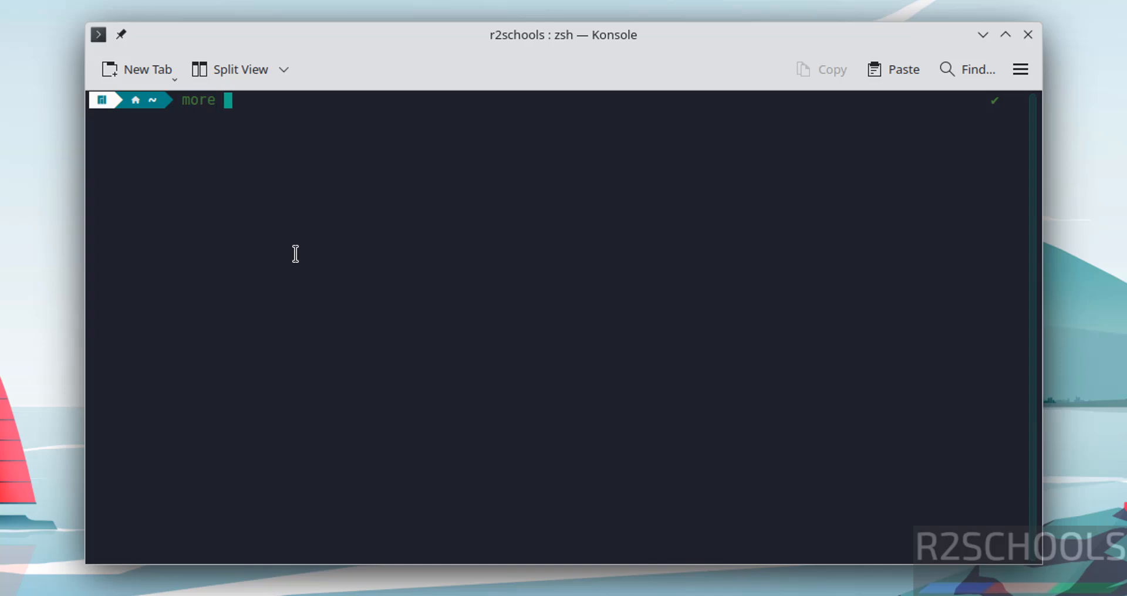
pyautogui.write('/etc/os-rel')
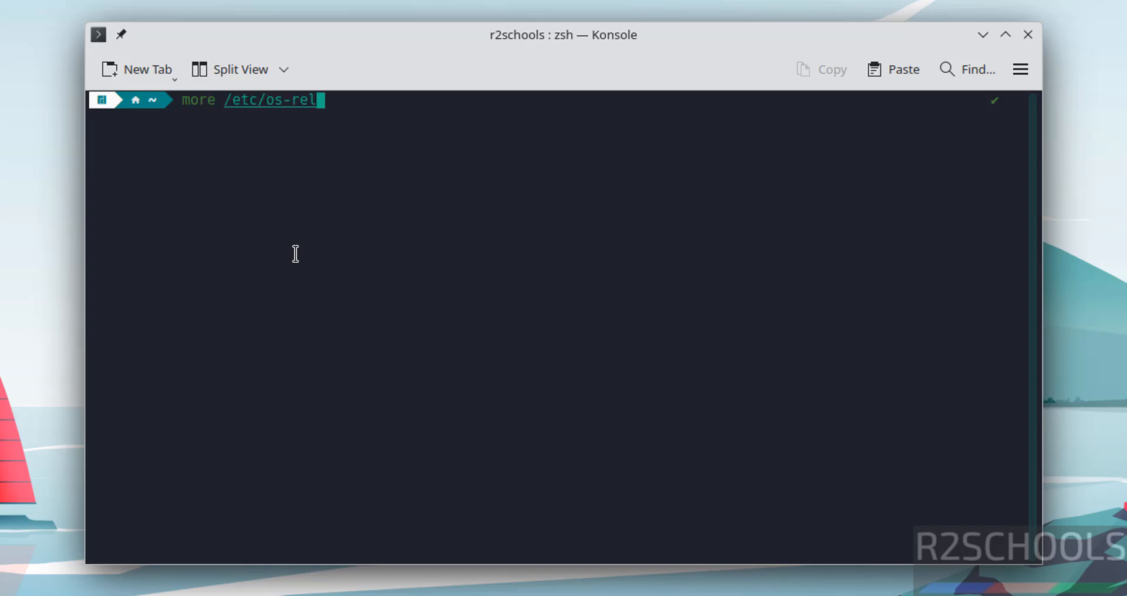
pyautogui.press('Tab')
pyautogui.press('Return')
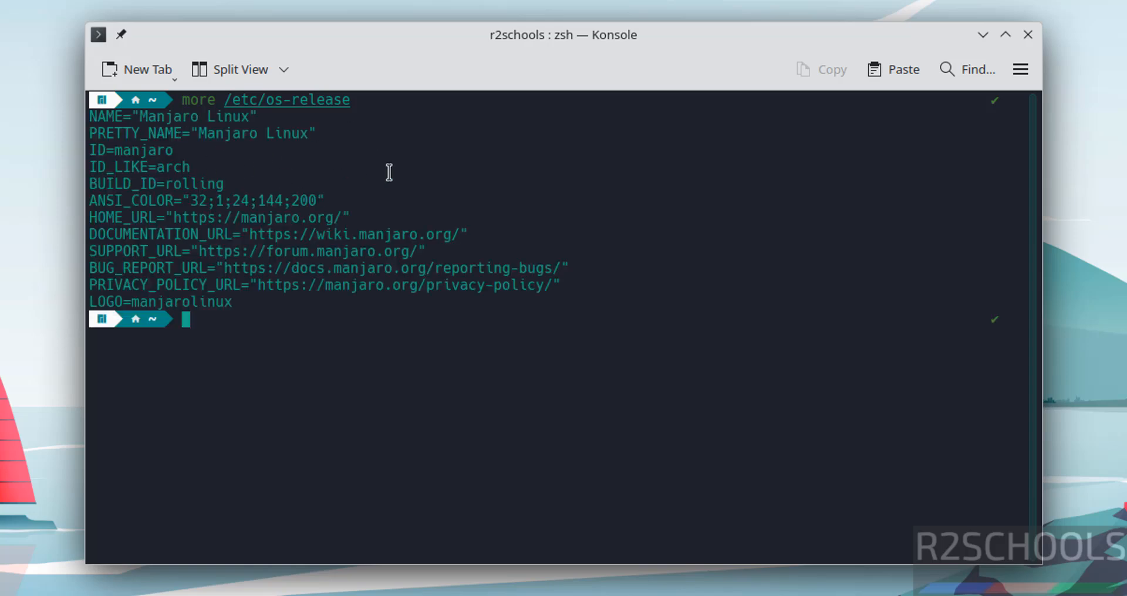
# Run sudo pacman -Sy with the password to sync package databases, then clear the terminal.
pyautogui.write('sudo pac')
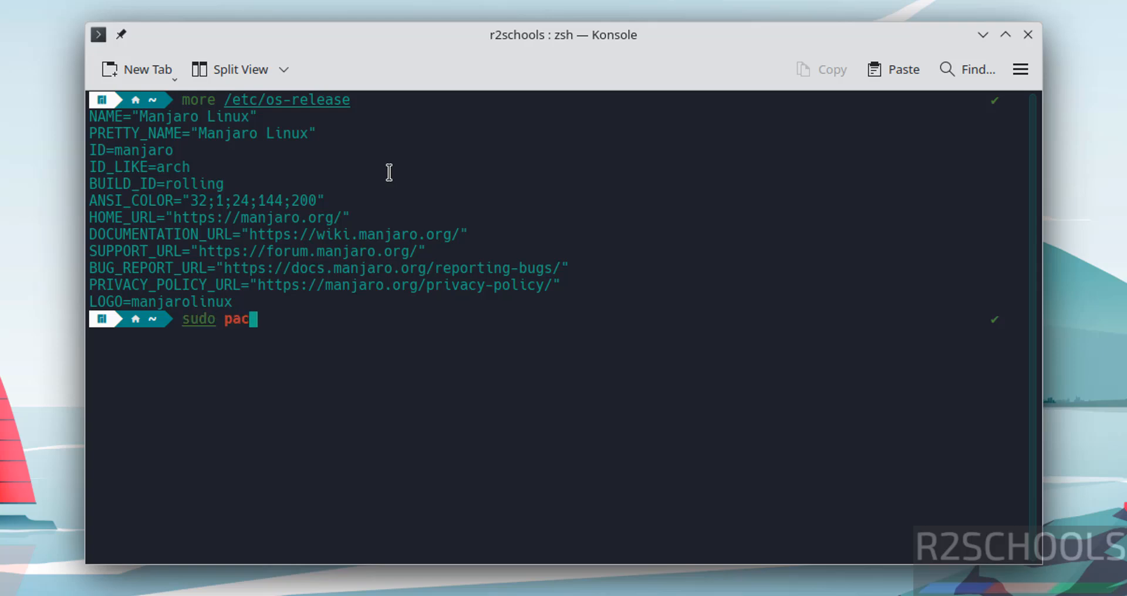
pyautogui.write('man -S')
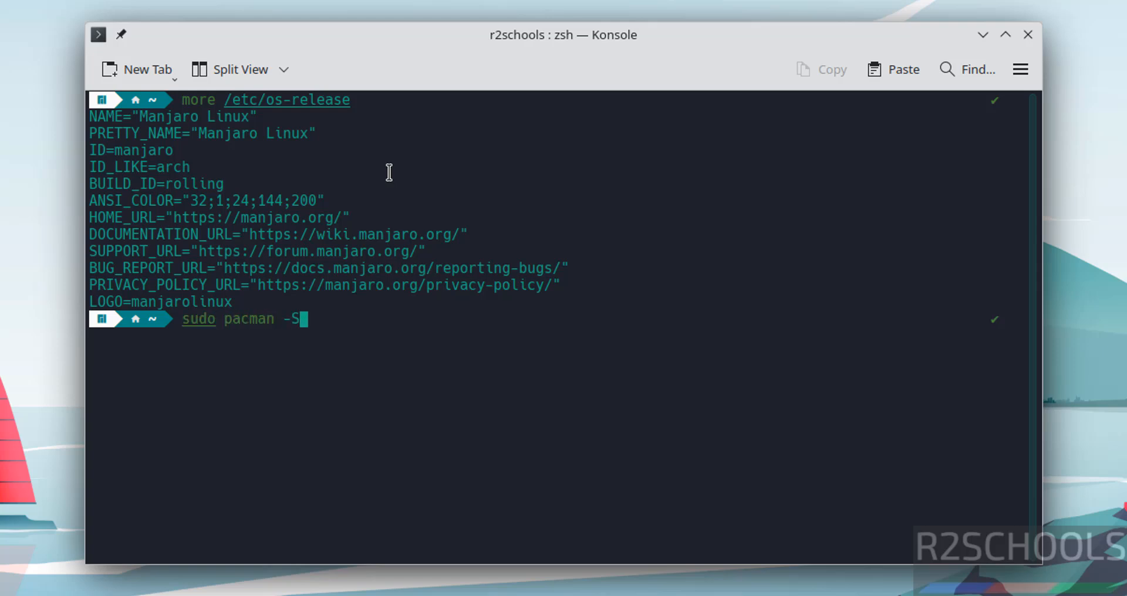
pyautogui.write('y')
pyautogui.press('Return')
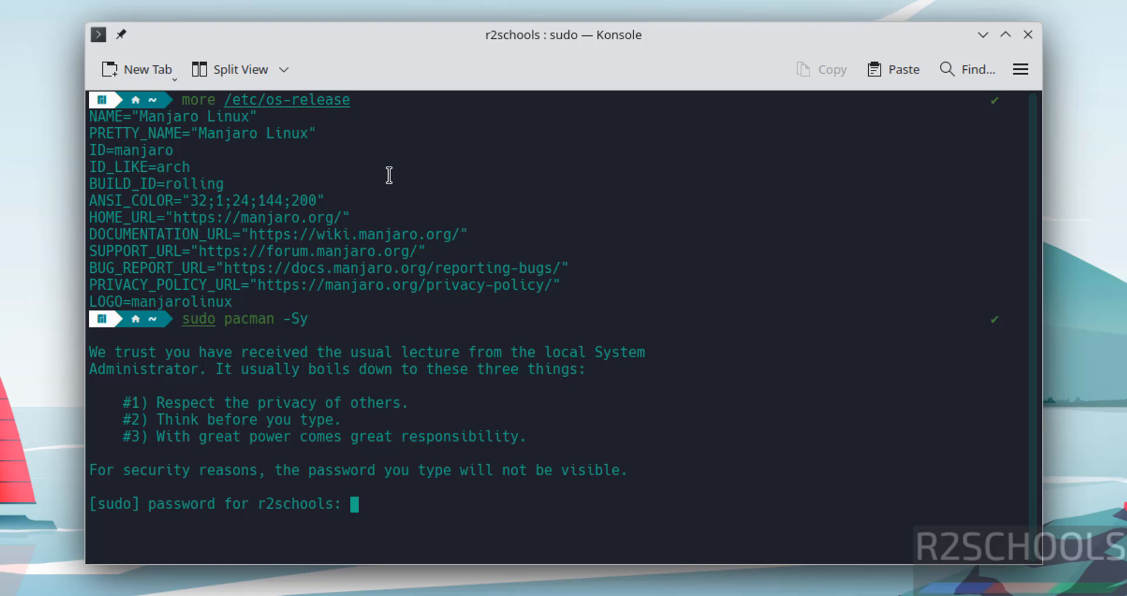
pyautogui.press('Return')
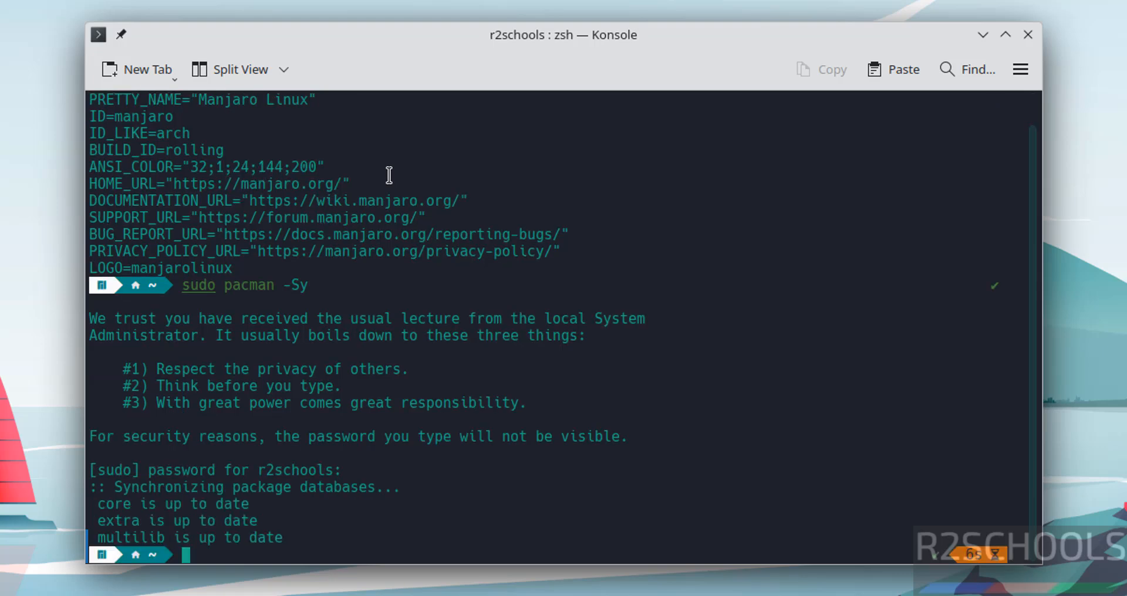
pyautogui.hotkey('ctrl', 'l')
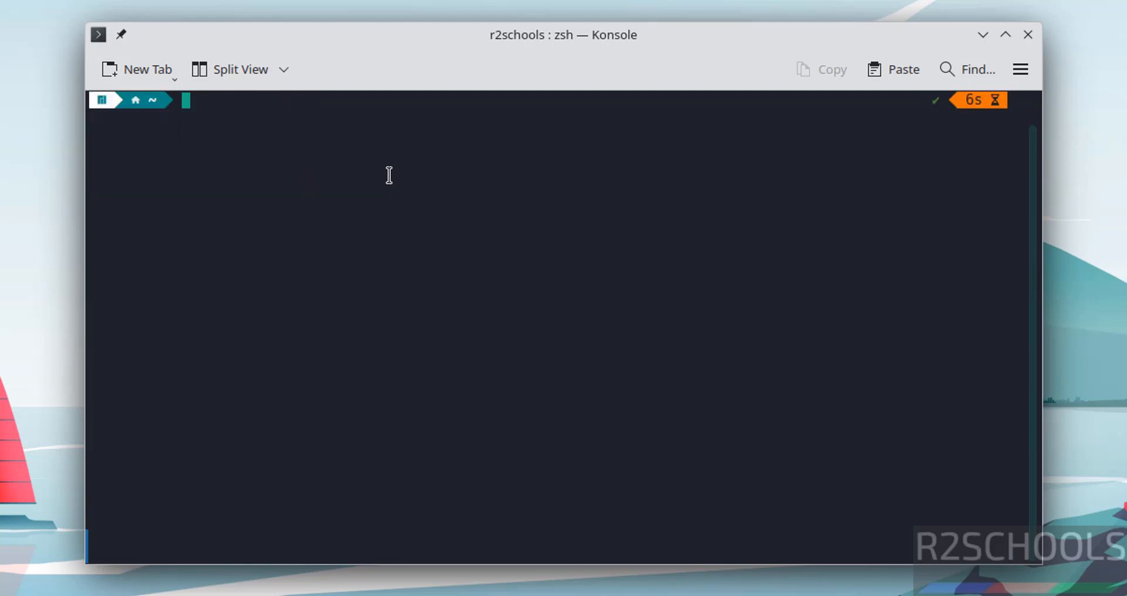